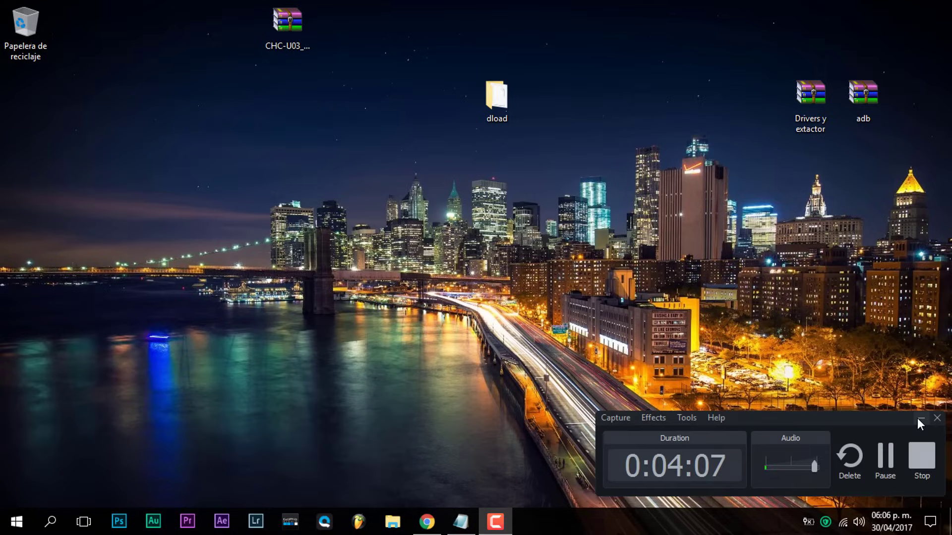
Copy the adb fasboot link from the huawe note and open riffhold.com/12Rw in Chrome
{"action": "left_click", "coordinate": [918, 417]}
{"action": "left_click", "coordinate": [465, 530]}
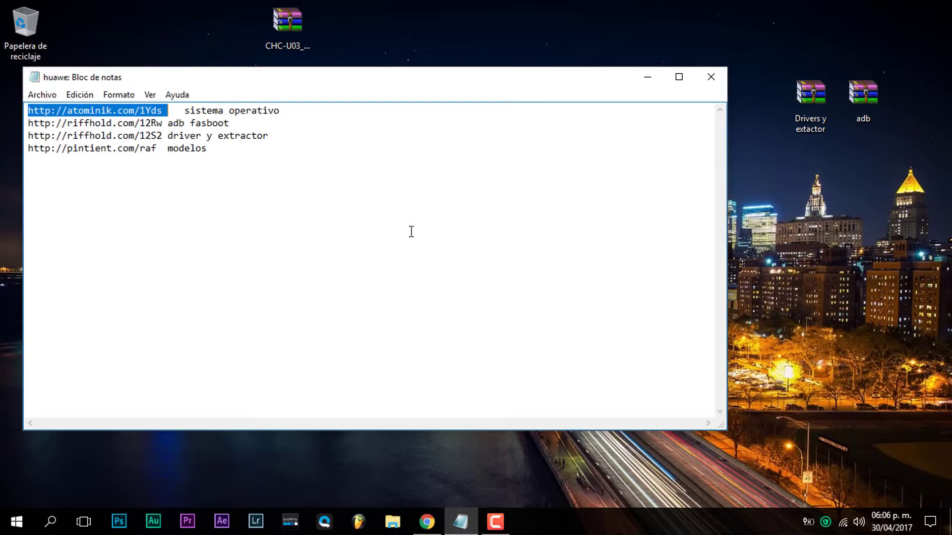
{"action": "left_click", "coordinate": [179, 123]}
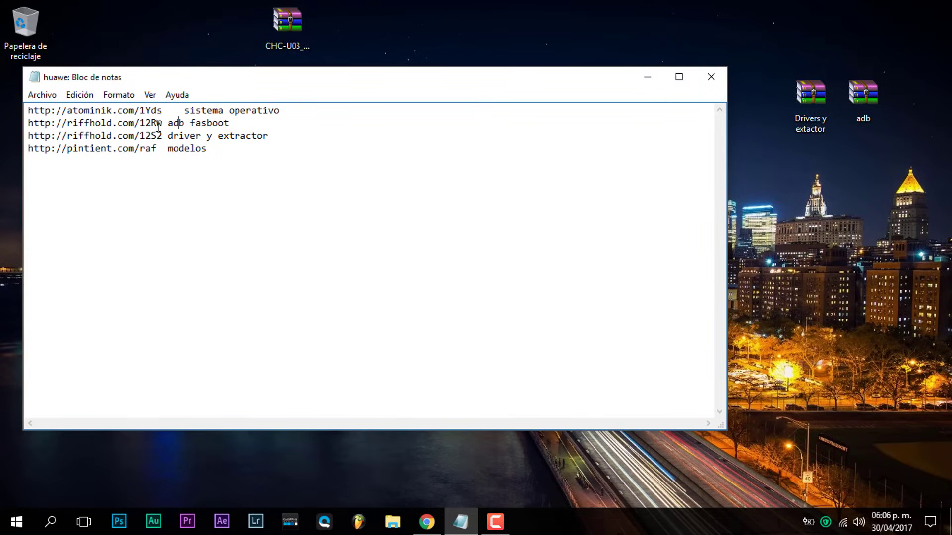
{"action": "left_click_drag", "start_coordinate": [169, 123], "coordinate": [28, 123]}
{"action": "key", "text": "ctrl+c"}
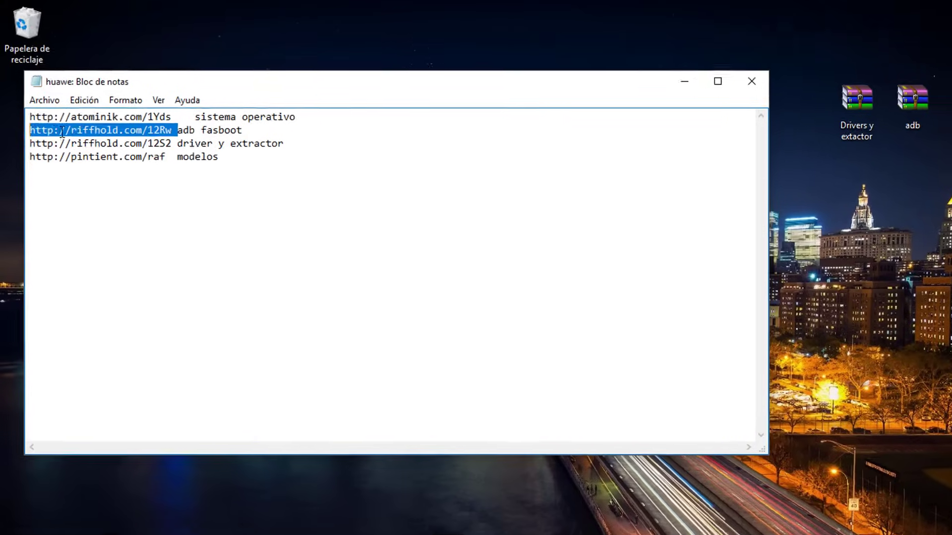
{"action": "left_click_drag", "start_coordinate": [173, 130], "coordinate": [37, 159]}
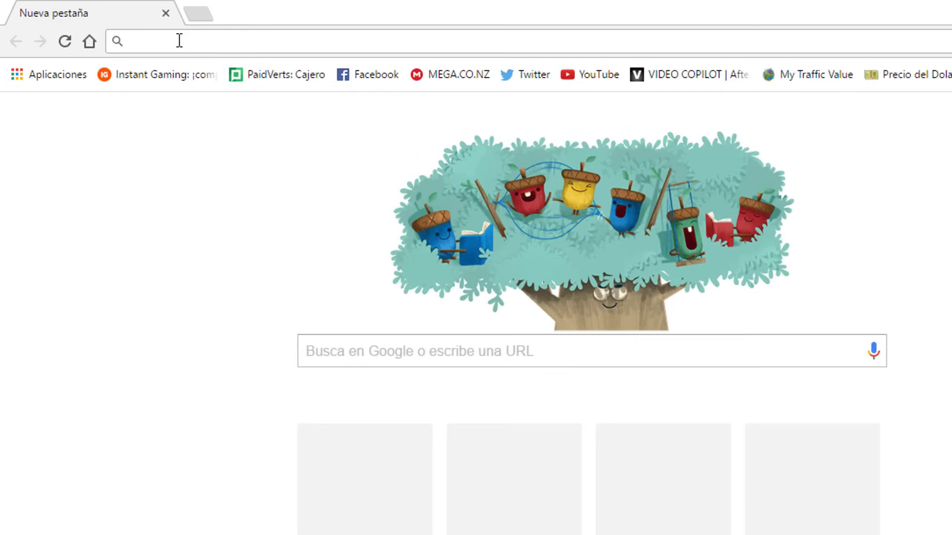
{"action": "key", "text": "ctrl+v"}
{"action": "key", "text": "Return"}
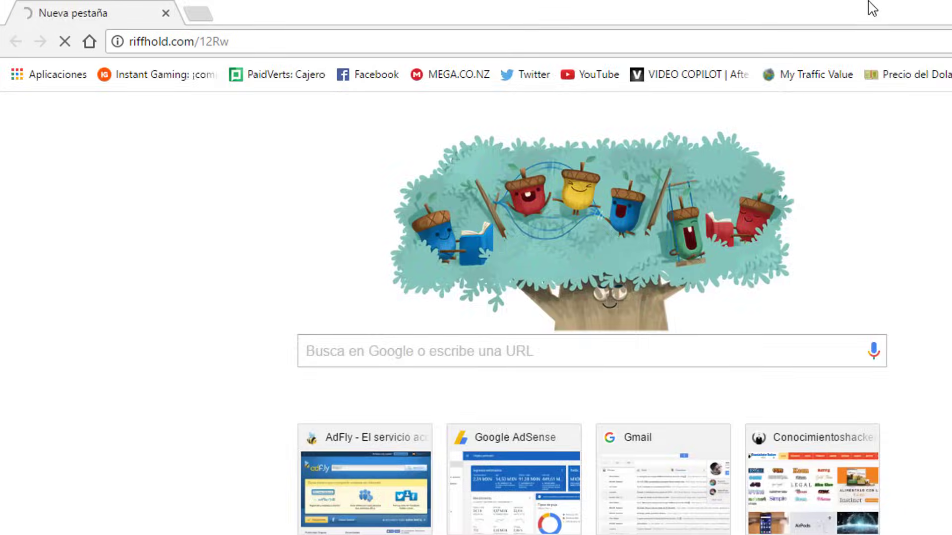
Copy the driver y extractor link from the note and open riffhold.com/12S2 in a new browser tab
{"action": "left_click", "coordinate": [203, 14]}
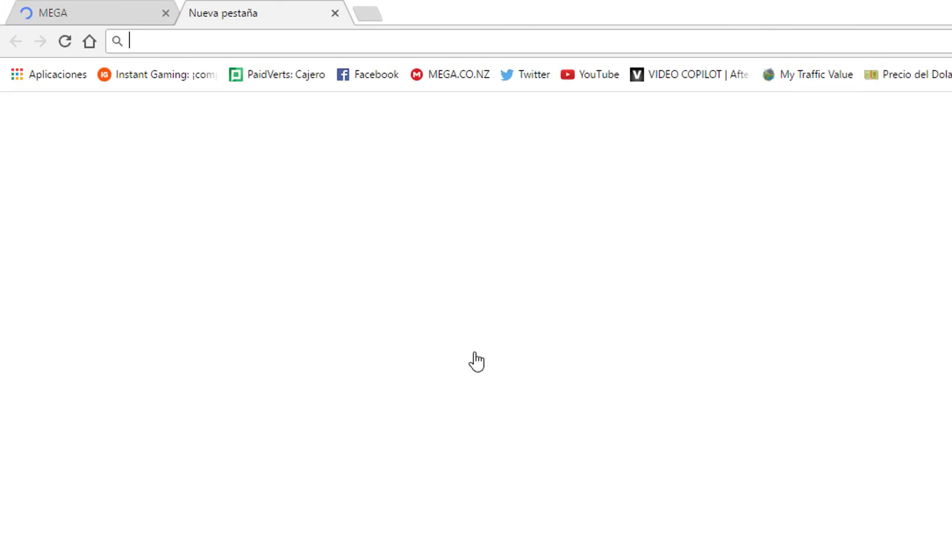
{"action": "left_click", "coordinate": [573, 527]}
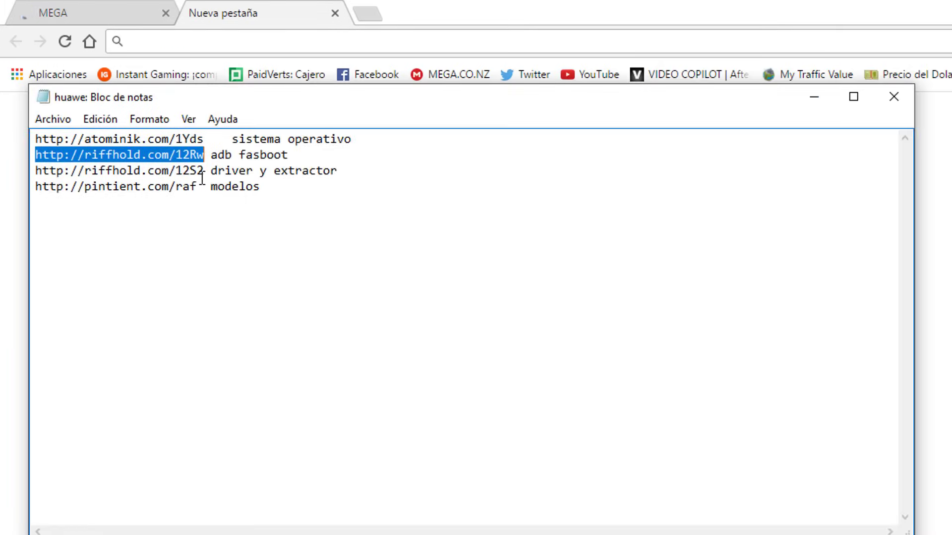
{"action": "left_click_drag", "start_coordinate": [206, 174], "coordinate": [35, 169]}
{"action": "key", "text": "ctrl+c"}
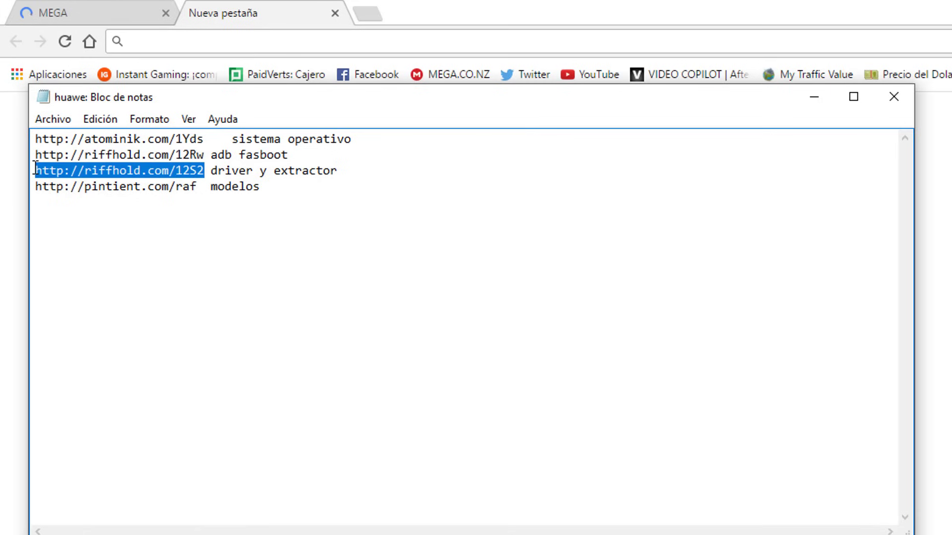
{"action": "left_click", "coordinate": [828, 102]}
{"action": "key", "text": "ctrl+v"}
{"action": "key", "text": "Return"}
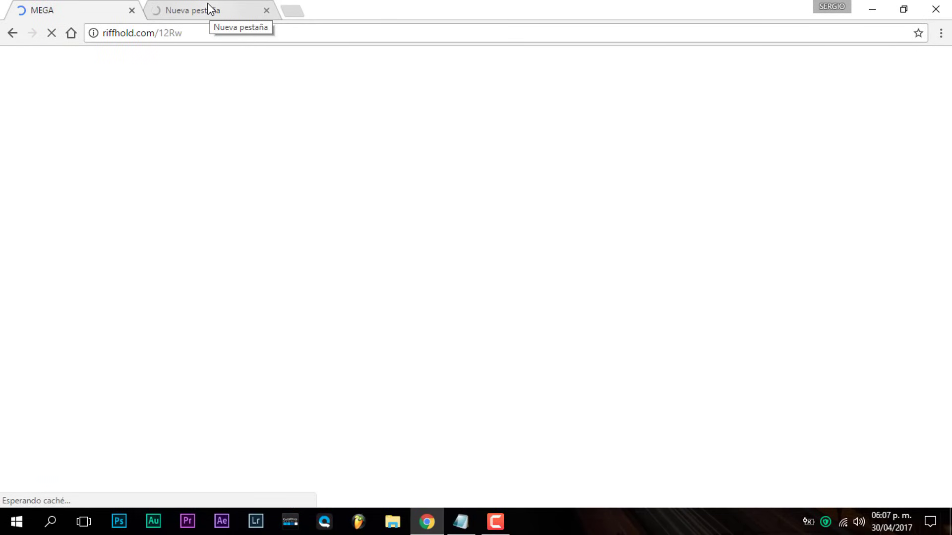
Skip the AdF.ly ad on the 12Rw link to reach its MEGA page, and close the leftover AdF.ly and Sports Hero tabs
{"action": "left_click", "coordinate": [208, 5]}
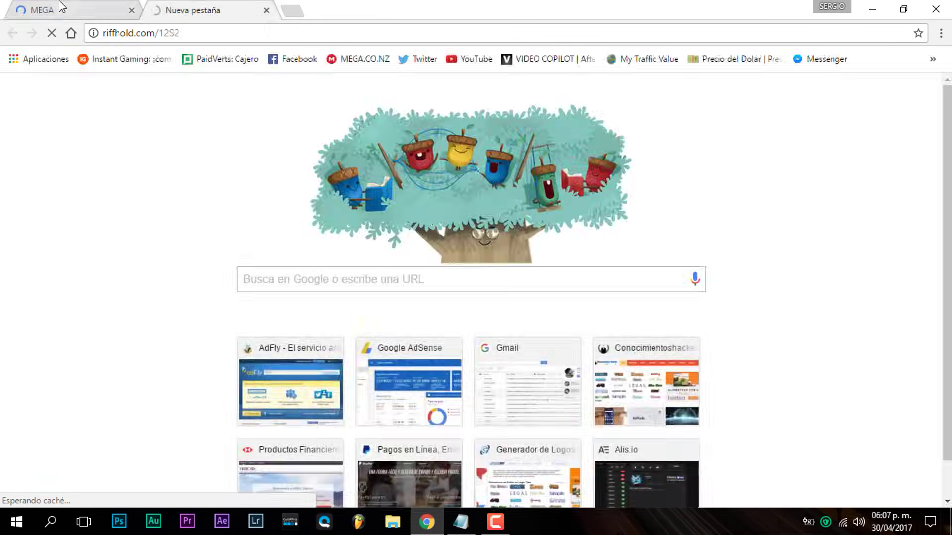
{"action": "left_click", "coordinate": [121, 2]}
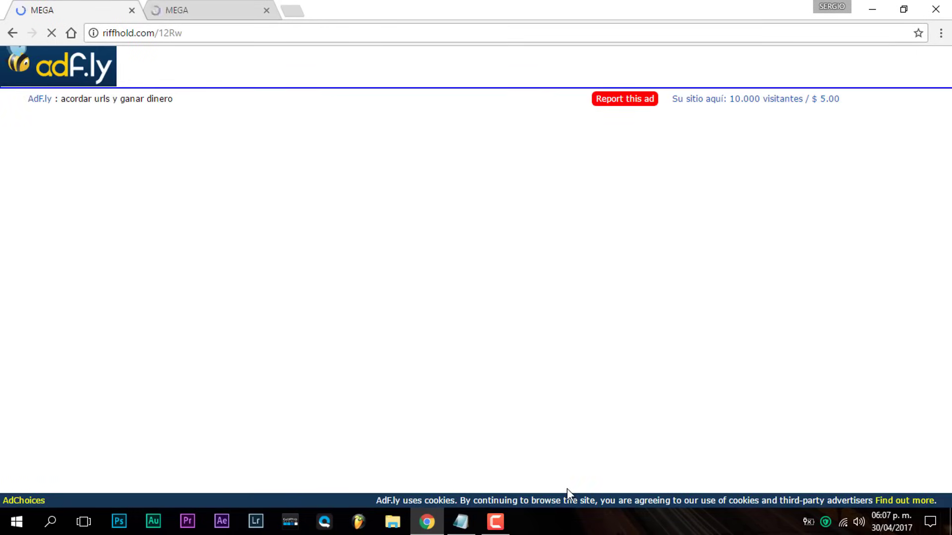
{"action": "key", "text": "F9"}
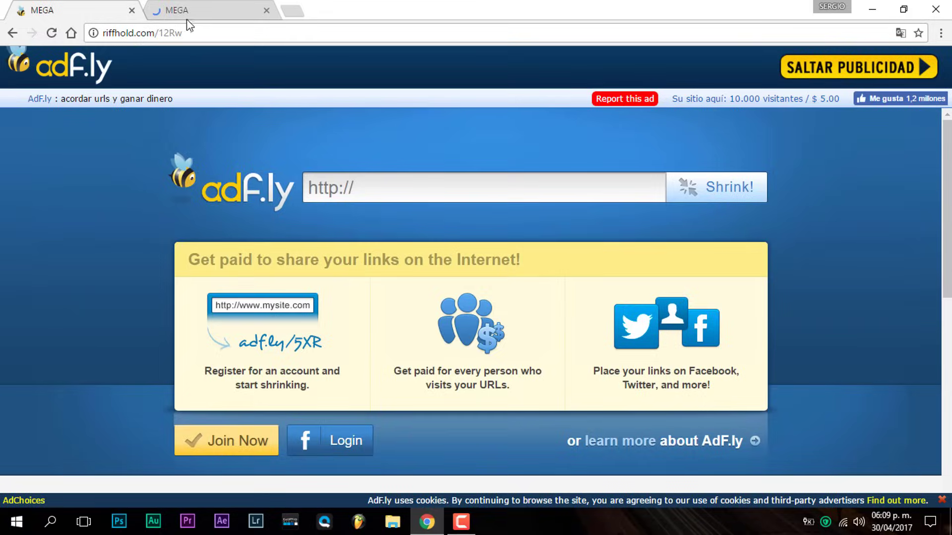
{"action": "left_click", "coordinate": [852, 65]}
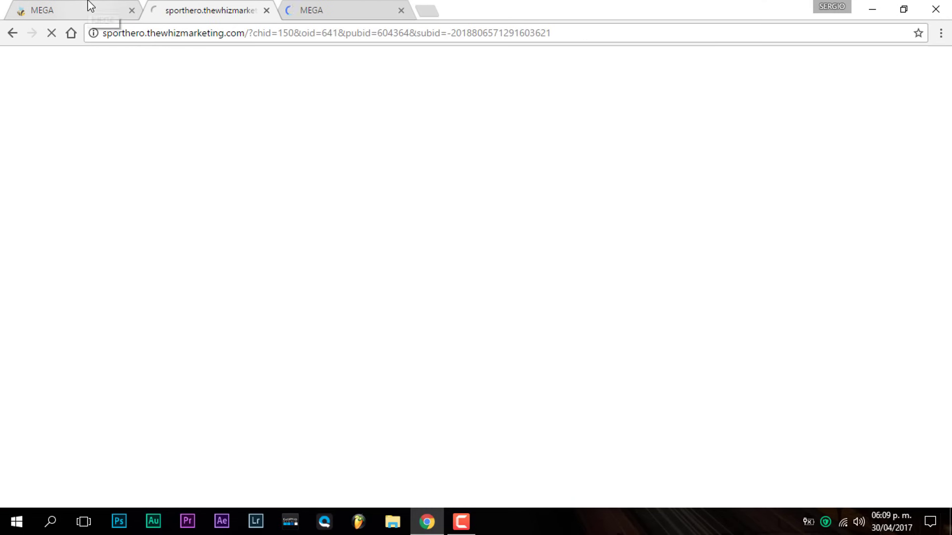
{"action": "left_click", "coordinate": [90, 6]}
{"action": "left_click", "coordinate": [837, 72]}
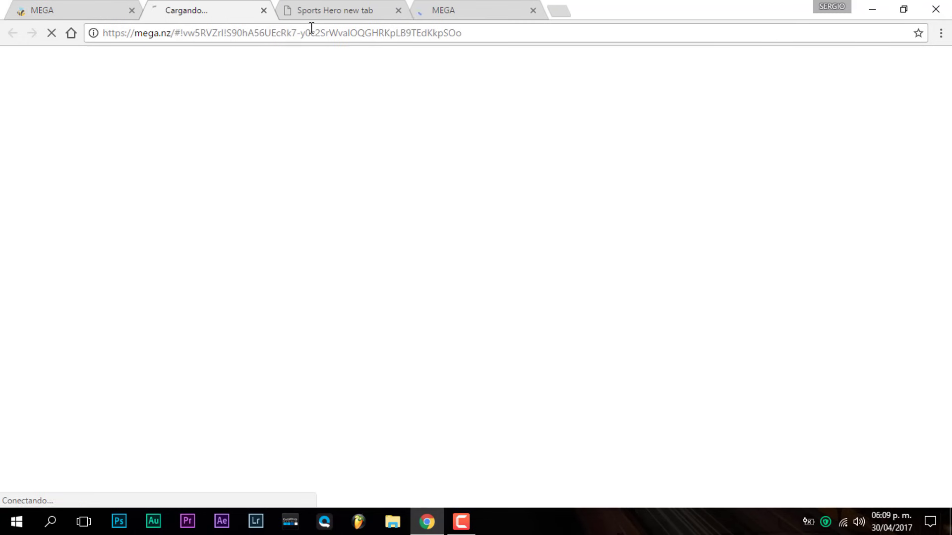
{"action": "left_click", "coordinate": [131, 10]}
{"action": "left_click", "coordinate": [228, 11]}
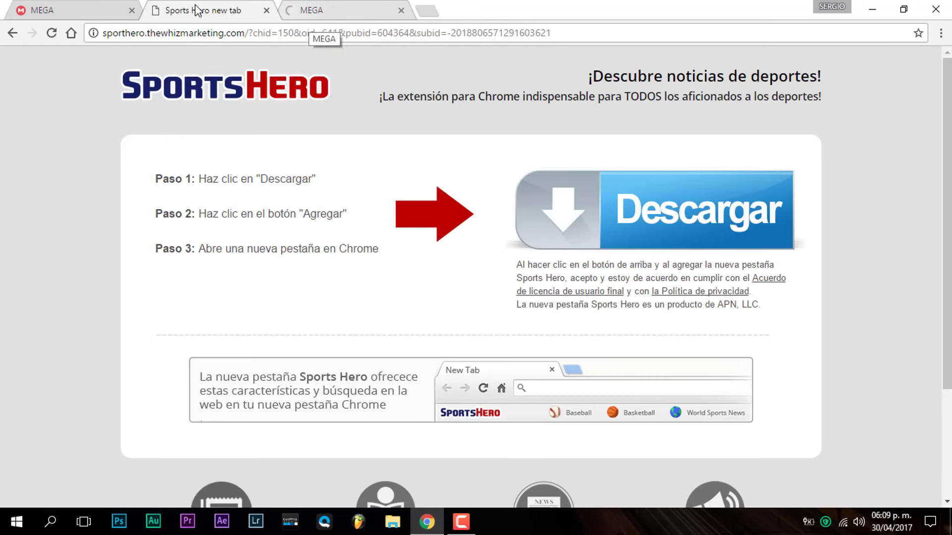
{"action": "left_click", "coordinate": [266, 10]}
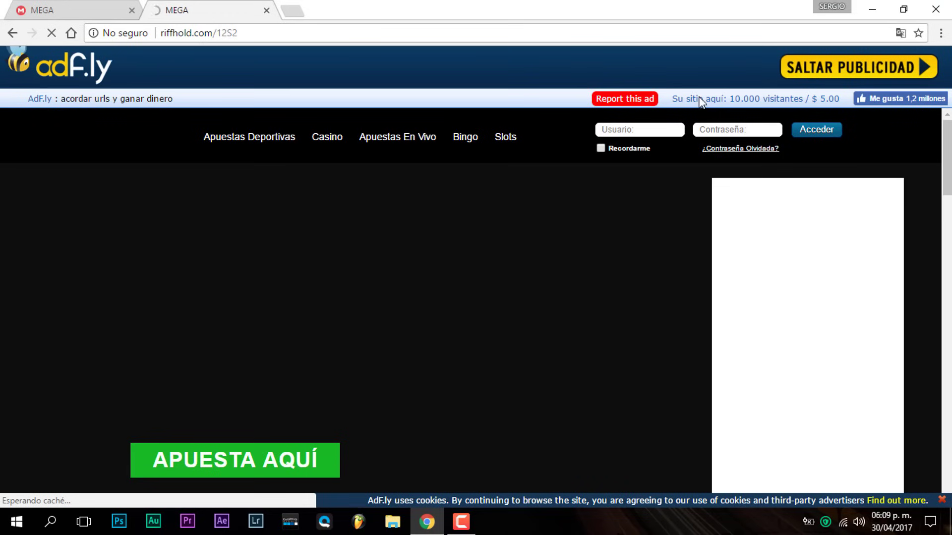
Skip the AdF.ly ad on the 12S2 link, close the leftover ad tabs, and view both MEGA download pages
{"action": "left_click", "coordinate": [833, 69]}
{"action": "left_click", "coordinate": [233, 9]}
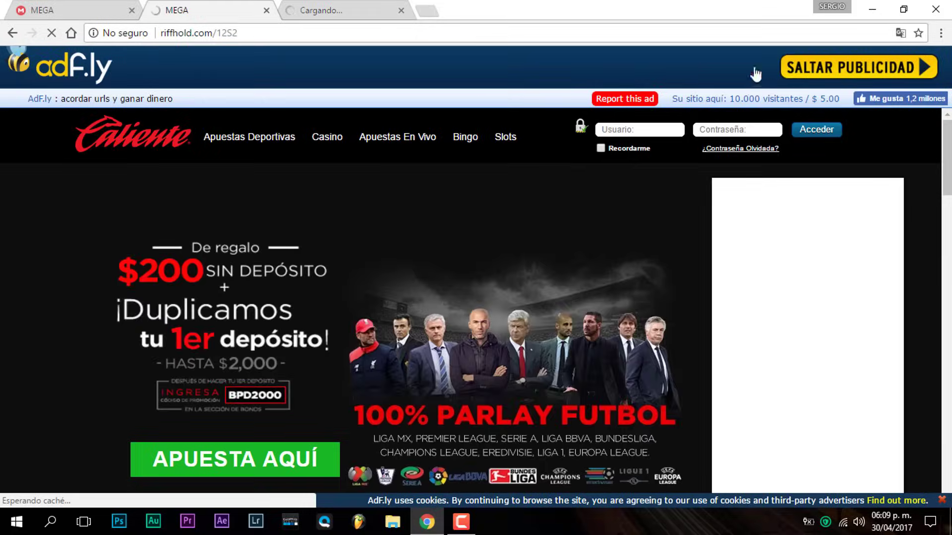
{"action": "left_click", "coordinate": [377, 10]}
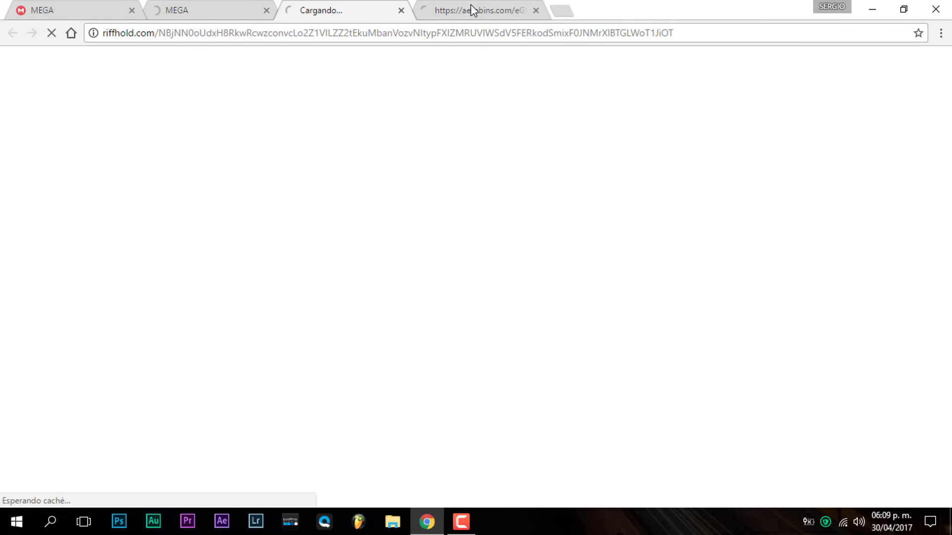
{"action": "left_click", "coordinate": [536, 10]}
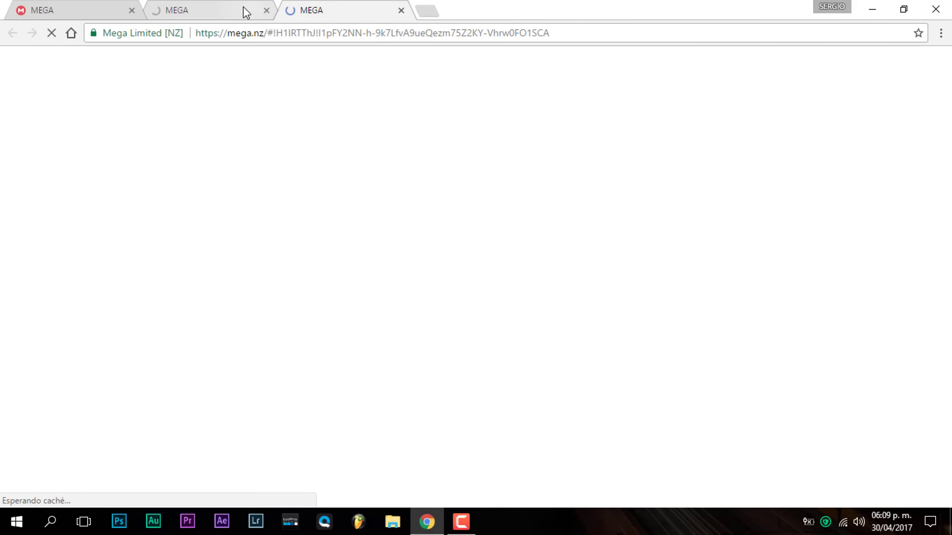
{"action": "left_click", "coordinate": [266, 10]}
{"action": "left_click", "coordinate": [80, 7]}
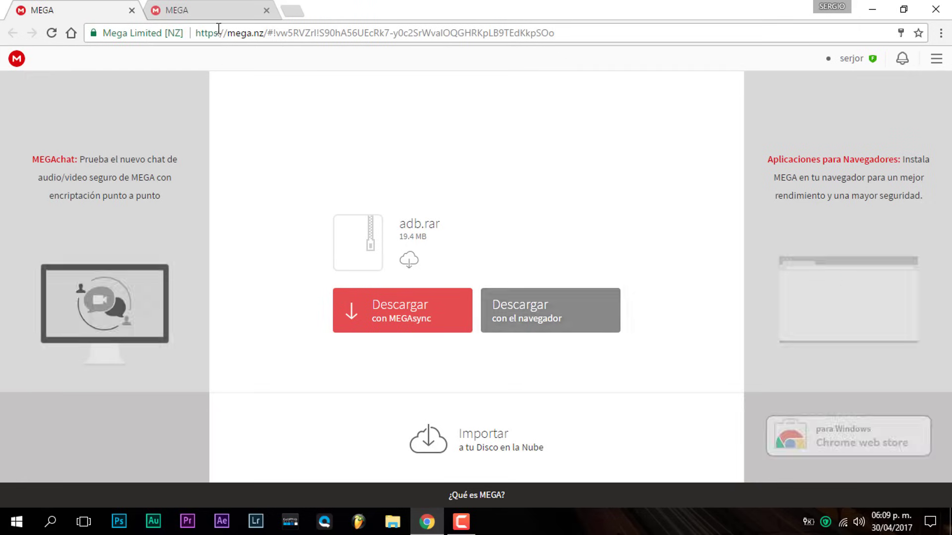
{"action": "left_click", "coordinate": [253, 13]}
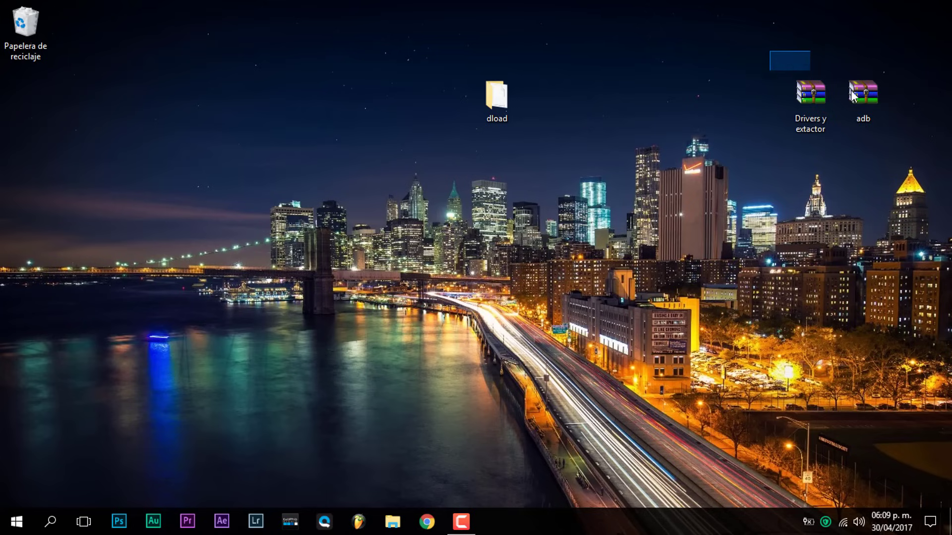
Move the Drivers y extactor and adb archives together below the recycle bin area of the desktop, spaced slightly apart
{"action": "left_click_drag", "start_coordinate": [851, 93], "coordinate": [899, 126]}
{"action": "left_click_drag", "start_coordinate": [819, 103], "coordinate": [265, 143]}
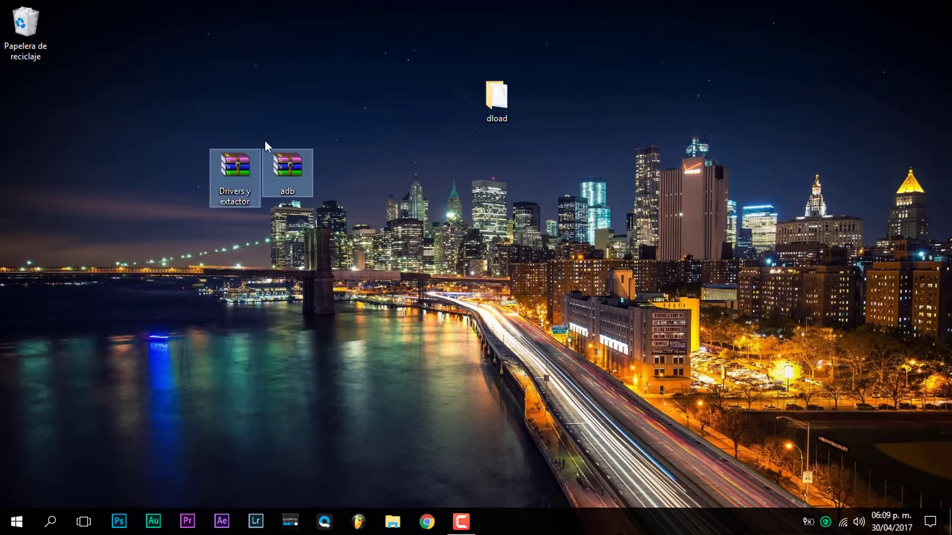
{"action": "left_click", "coordinate": [367, 165]}
{"action": "left_click_drag", "start_coordinate": [300, 176], "coordinate": [353, 174]}
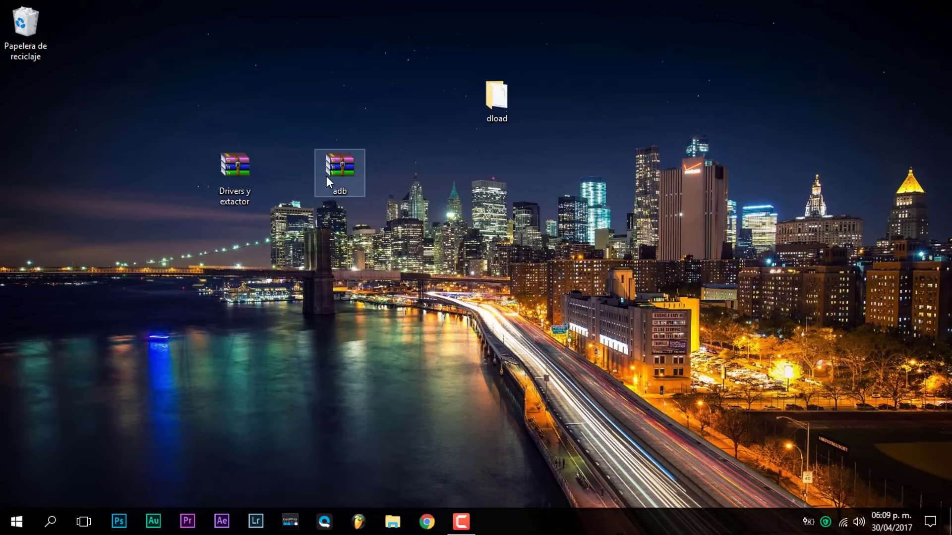
{"action": "left_click", "coordinate": [223, 175]}
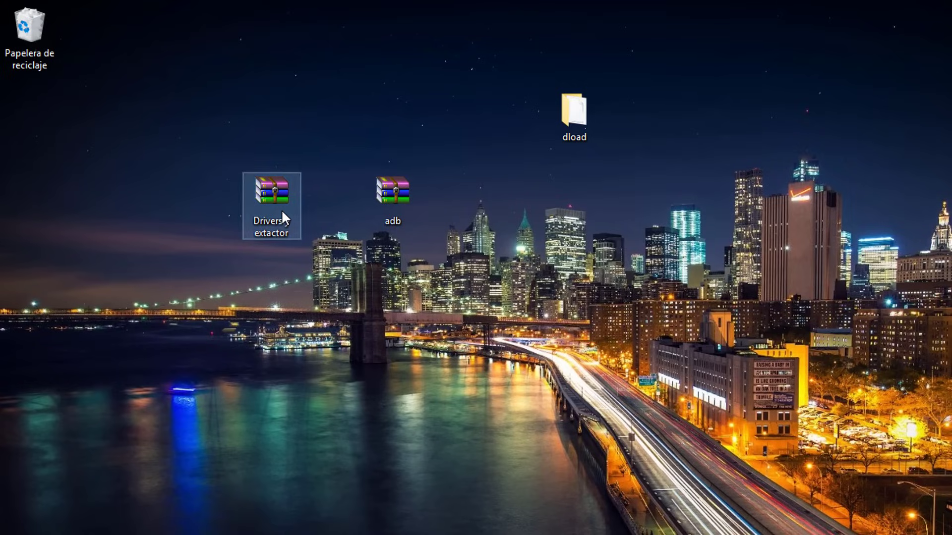
Extract adb_driver, the comandos text file and setup.exe from the Drivers y extactor archive to the desktop, and close the archive
{"action": "double_click", "coordinate": [281, 209]}
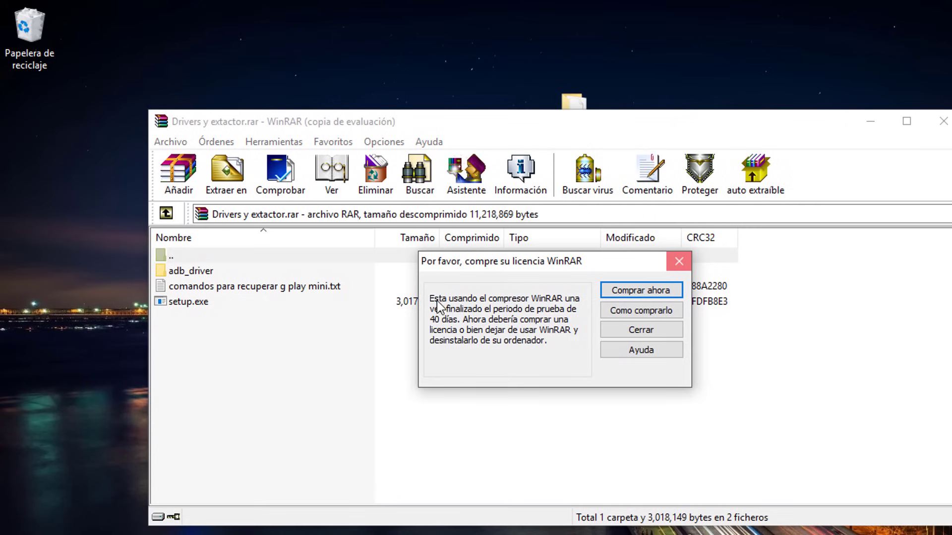
{"action": "key", "text": "Escape"}
{"action": "left_click", "coordinate": [209, 304]}
{"action": "left_click", "coordinate": [183, 264], "text": "shift"}
{"action": "left_click_drag", "start_coordinate": [182, 264], "coordinate": [108, 274]}
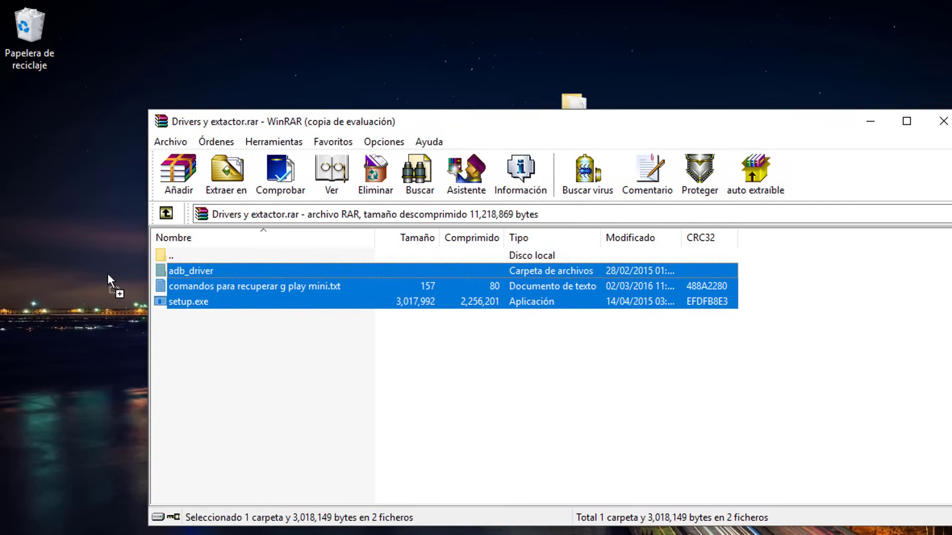
{"action": "left_click_drag", "start_coordinate": [584, 181], "coordinate": [611, 173]}
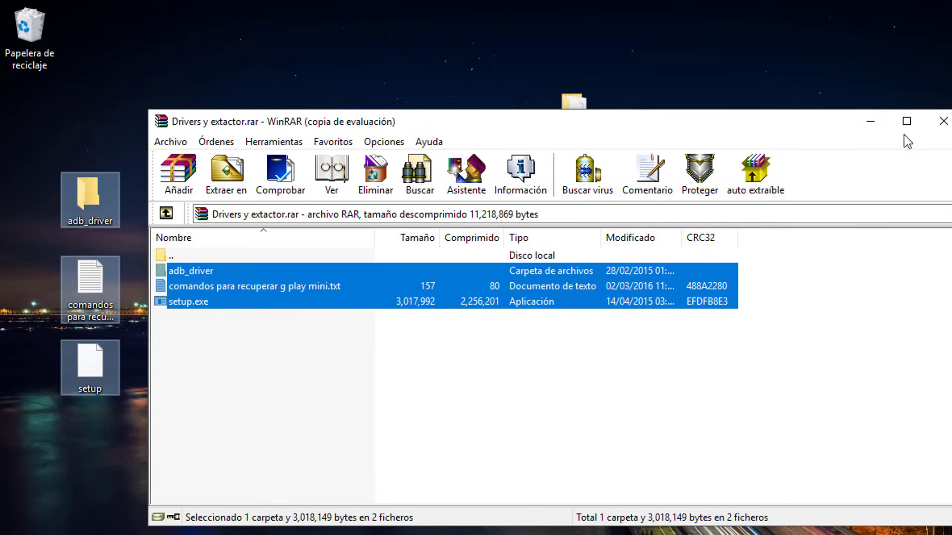
{"action": "left_click", "coordinate": [943, 121]}
Move the adb archive to the desktop's upper edge, extract its adb folder to the desktop, and close the archive
{"action": "left_click", "coordinate": [382, 200]}
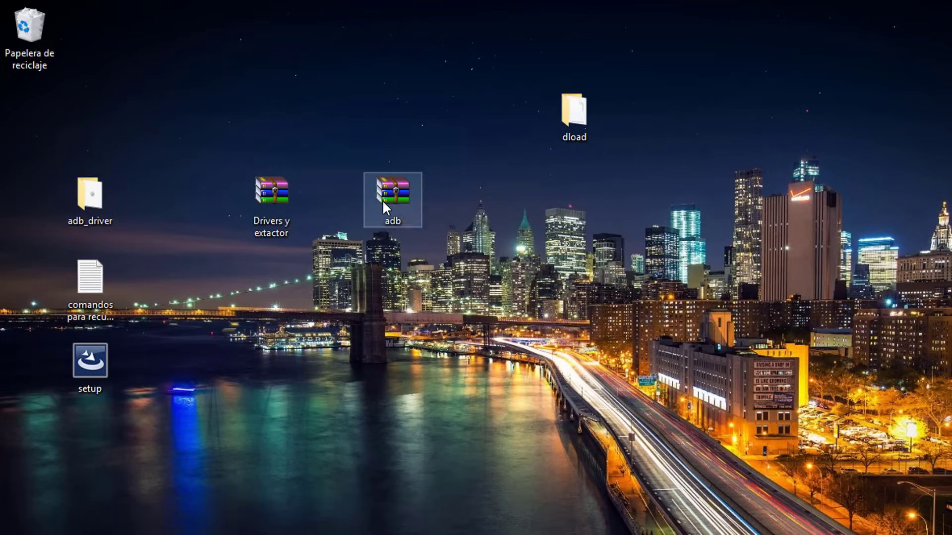
{"action": "left_click_drag", "start_coordinate": [389, 201], "coordinate": [391, 49]}
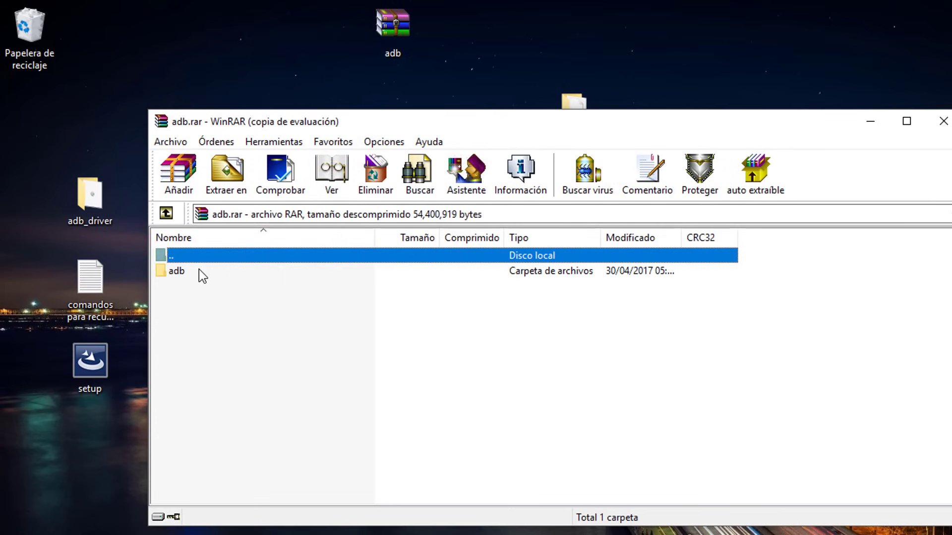
{"action": "left_click_drag", "start_coordinate": [202, 273], "coordinate": [313, 57]}
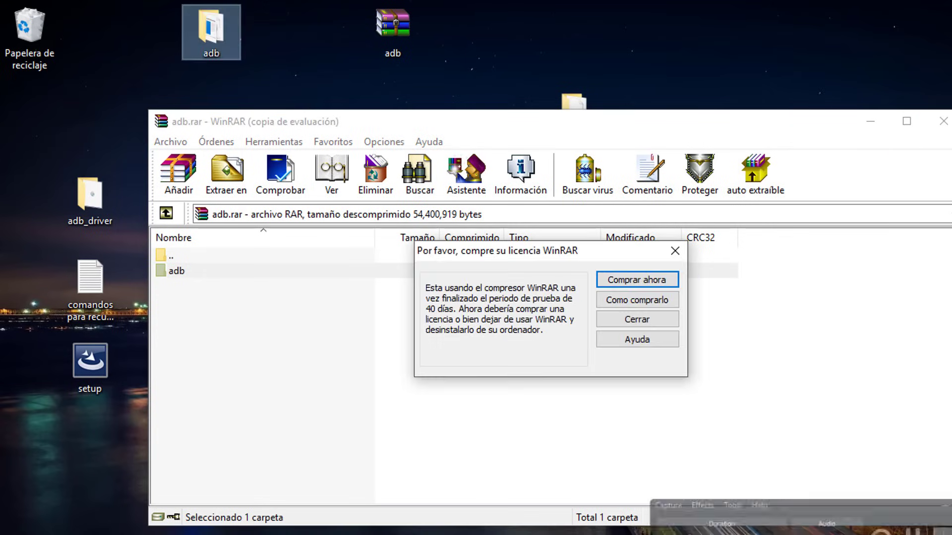
{"action": "left_click", "coordinate": [675, 253]}
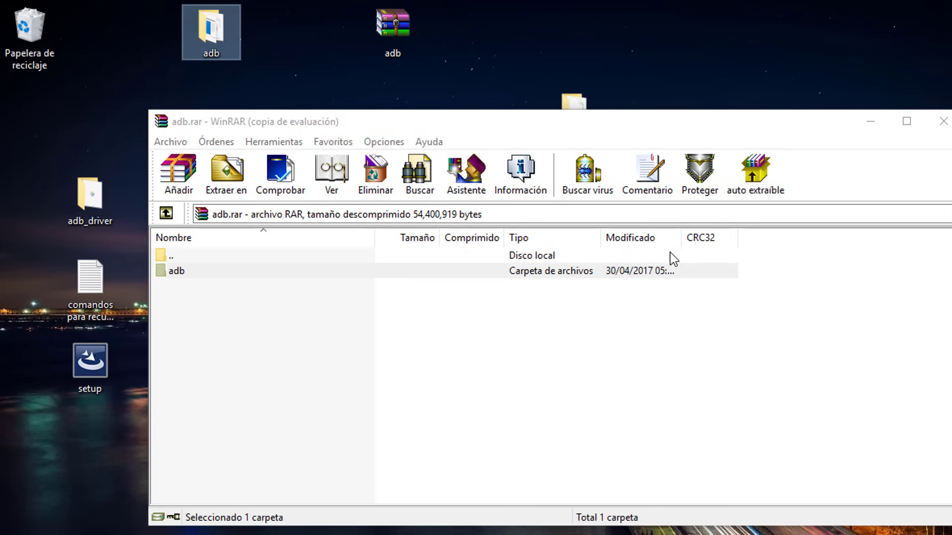
{"action": "left_click", "coordinate": [944, 121]}
Move the extracted adb_driver folder, comandos text file and setup program together to the middle of the desktop, below the dload folder
{"action": "left_click_drag", "start_coordinate": [81, 162], "coordinate": [122, 366]}
{"action": "left_click_drag", "start_coordinate": [84, 212], "coordinate": [460, 198]}
{"action": "left_click", "coordinate": [525, 297]}
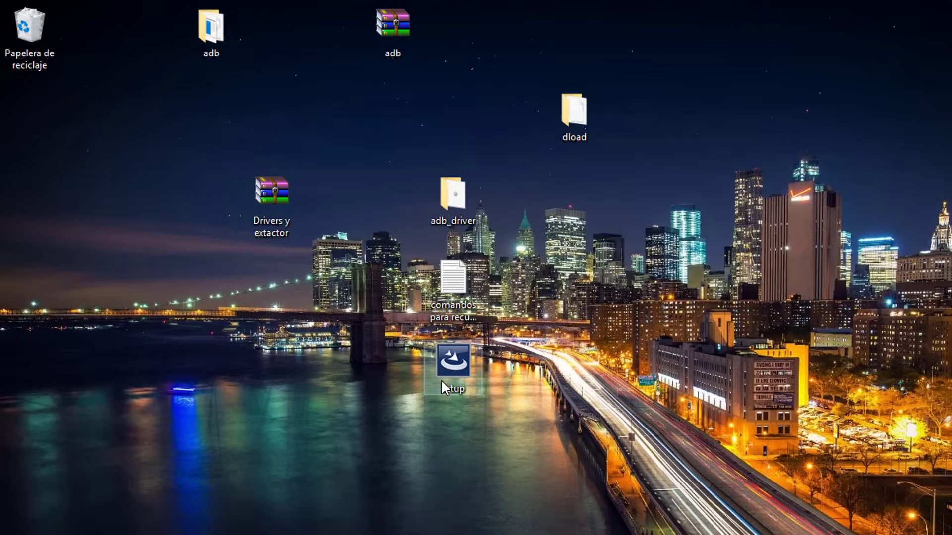
Check the UPDATE.APP file inside the dload folder, and close the folder
{"action": "double_click", "coordinate": [573, 117]}
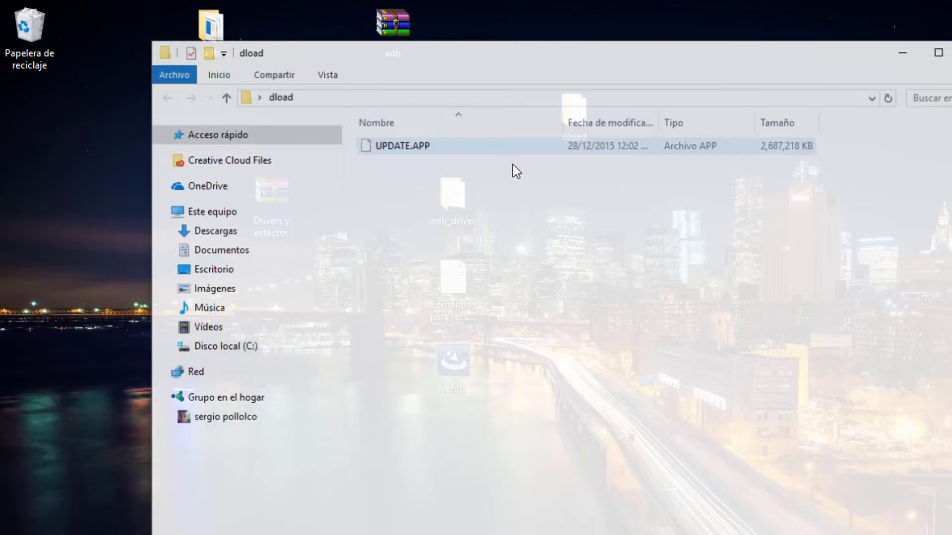
{"action": "left_click", "coordinate": [411, 136]}
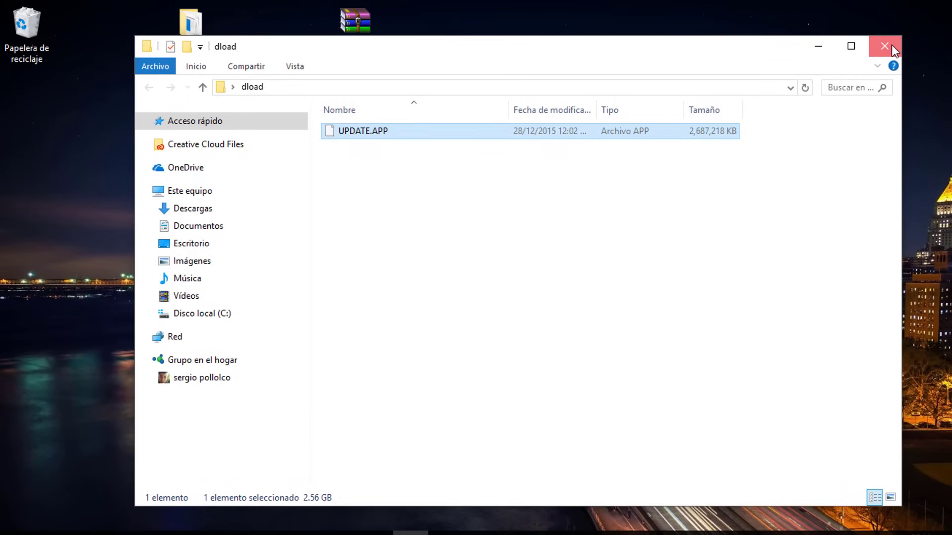
{"action": "left_click", "coordinate": [885, 46]}
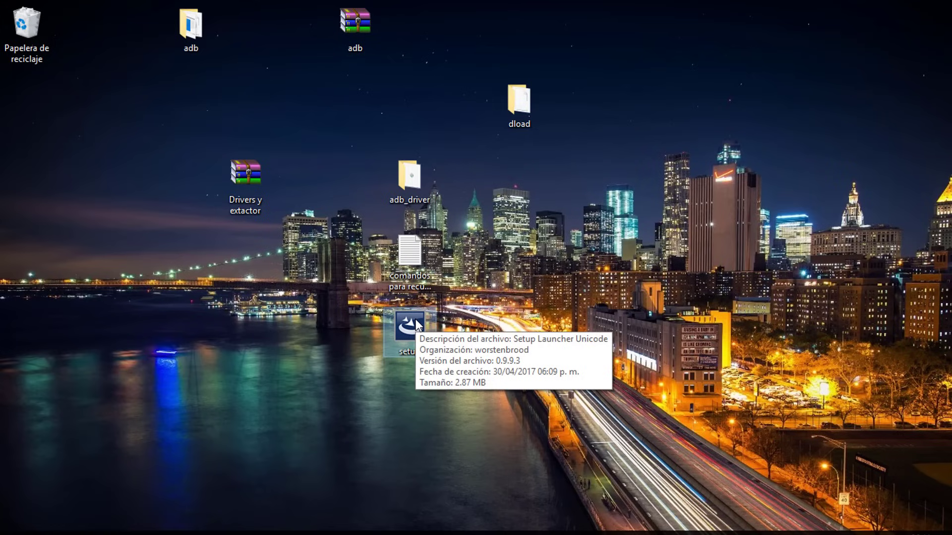
Run the setup program and complete the HuaweiUpdateExtractor wizard with the Modify option and its default settings
{"action": "left_click", "coordinate": [417, 325]}
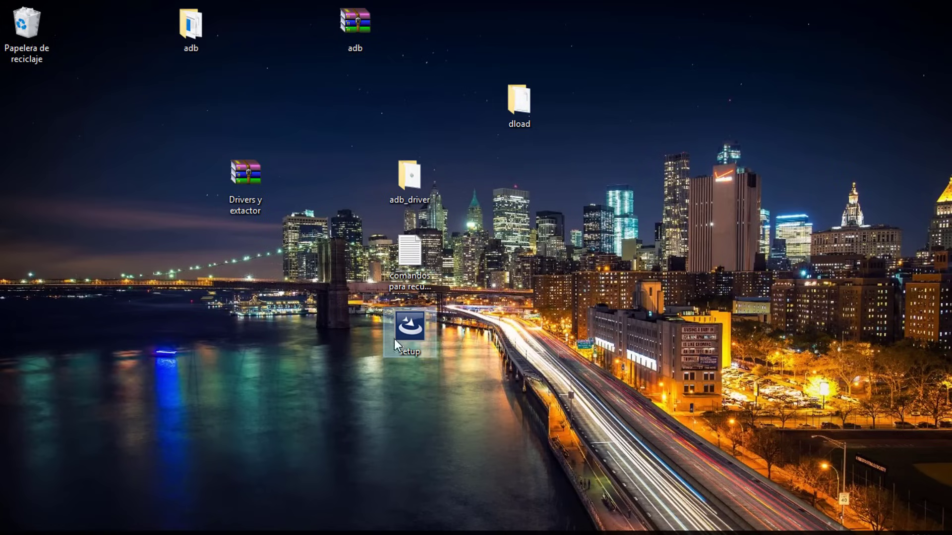
{"action": "double_click", "coordinate": [411, 339]}
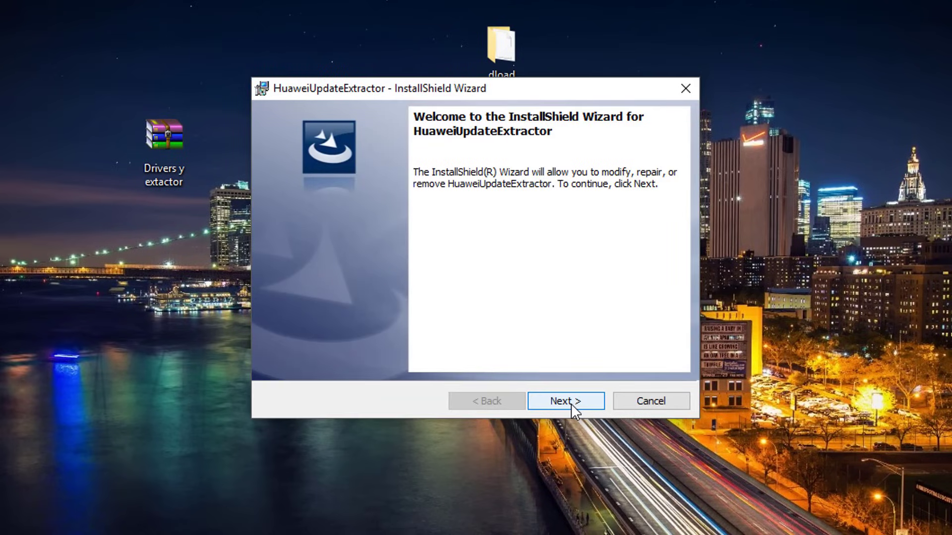
{"action": "left_click", "coordinate": [570, 403]}
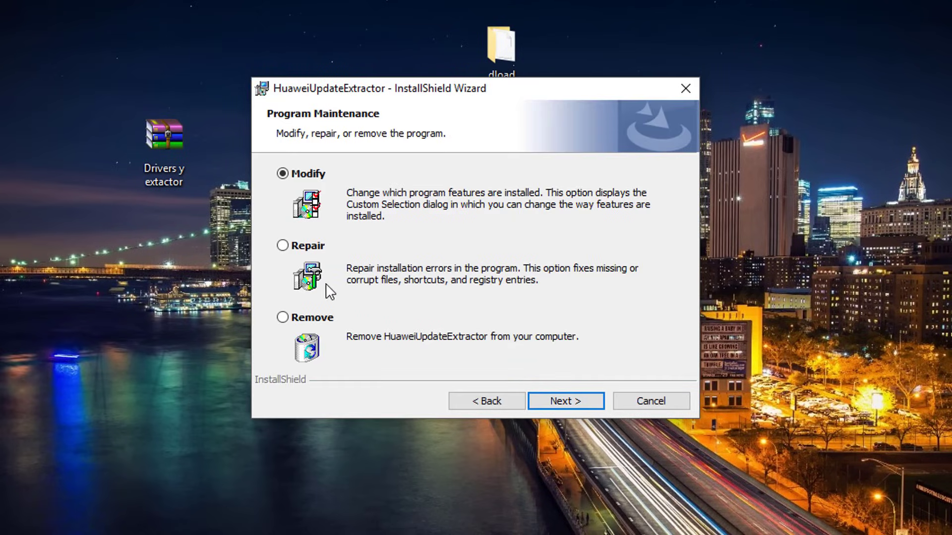
{"action": "left_click", "coordinate": [585, 404]}
{"action": "left_click", "coordinate": [564, 400]}
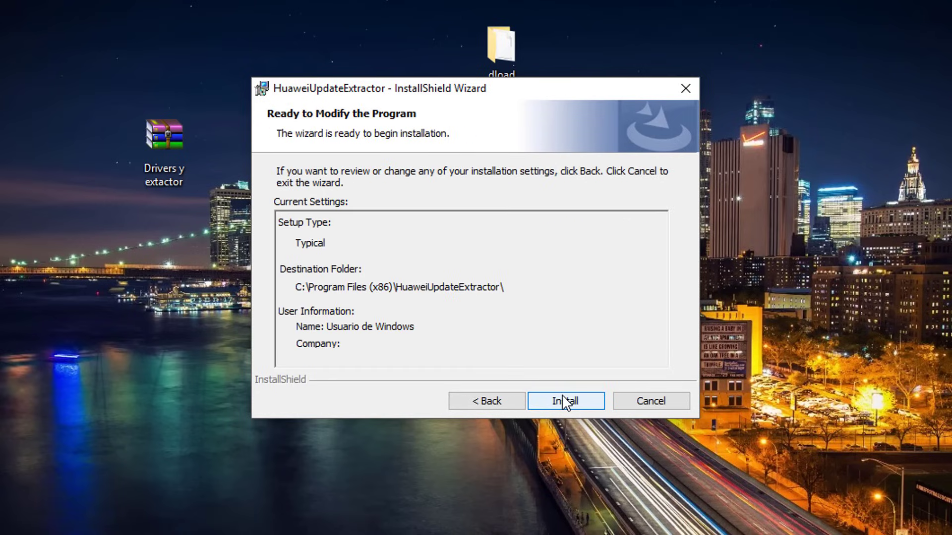
{"action": "left_click", "coordinate": [564, 401]}
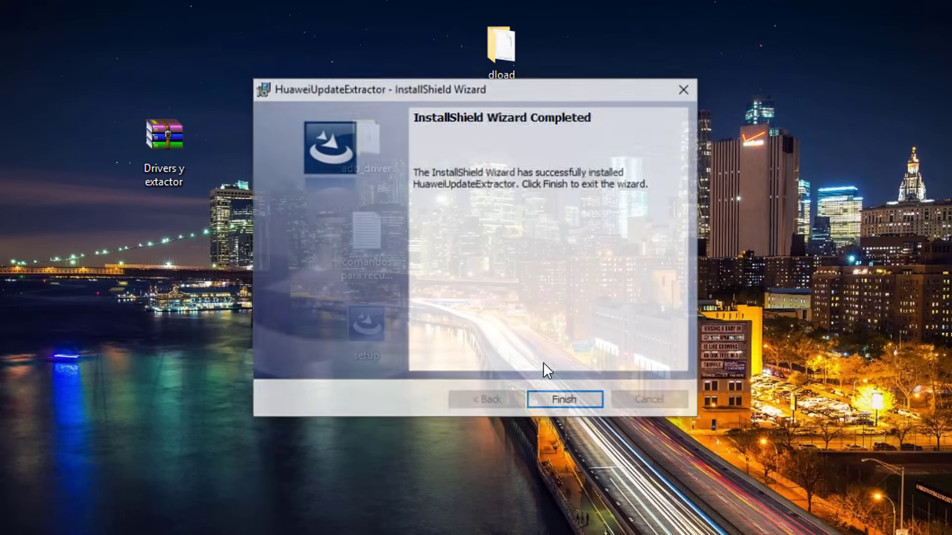
{"action": "left_click", "coordinate": [573, 404]}
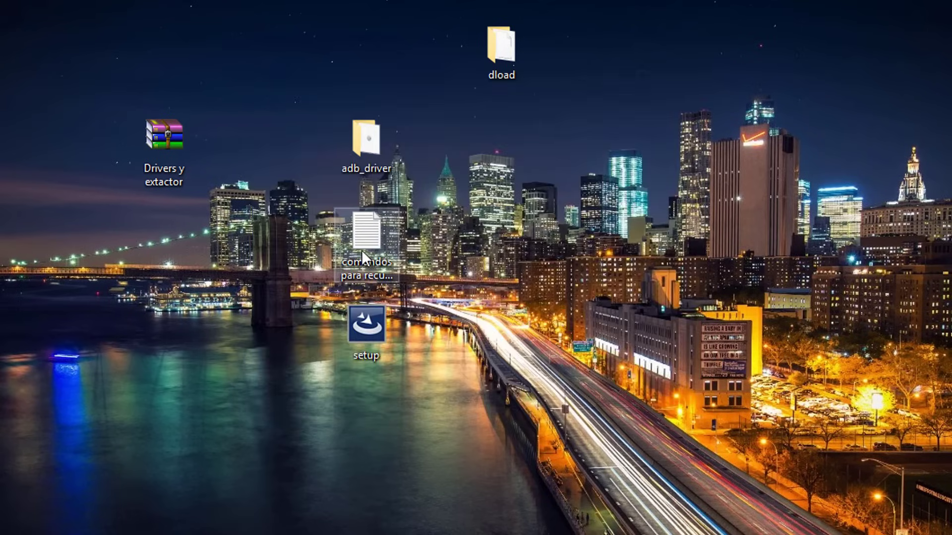
Move the comandos text file and the setup program into the column below the dload folder
{"action": "left_click_drag", "start_coordinate": [361, 250], "coordinate": [508, 164]}
{"action": "left_click_drag", "start_coordinate": [382, 316], "coordinate": [516, 231]}
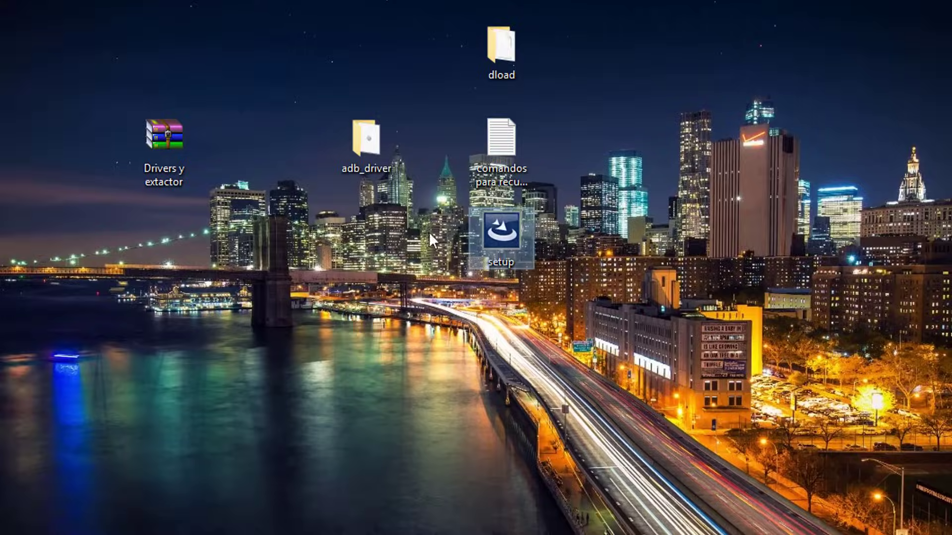
Run Handset WinDriver from the adb_driver folder, accept uninstalling the existing driver, check its folder path, and close the uninstaller without removing it
{"action": "double_click", "coordinate": [365, 164]}
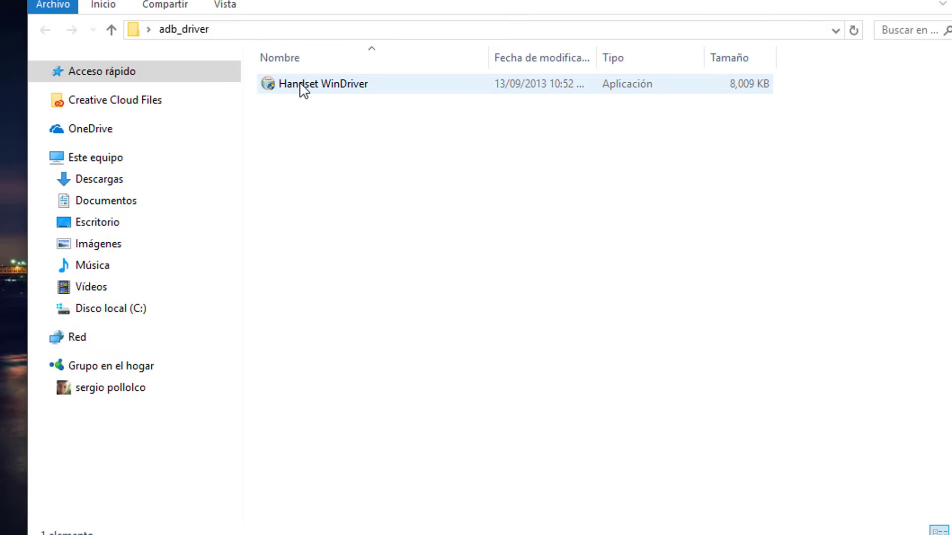
{"action": "left_click", "coordinate": [302, 88]}
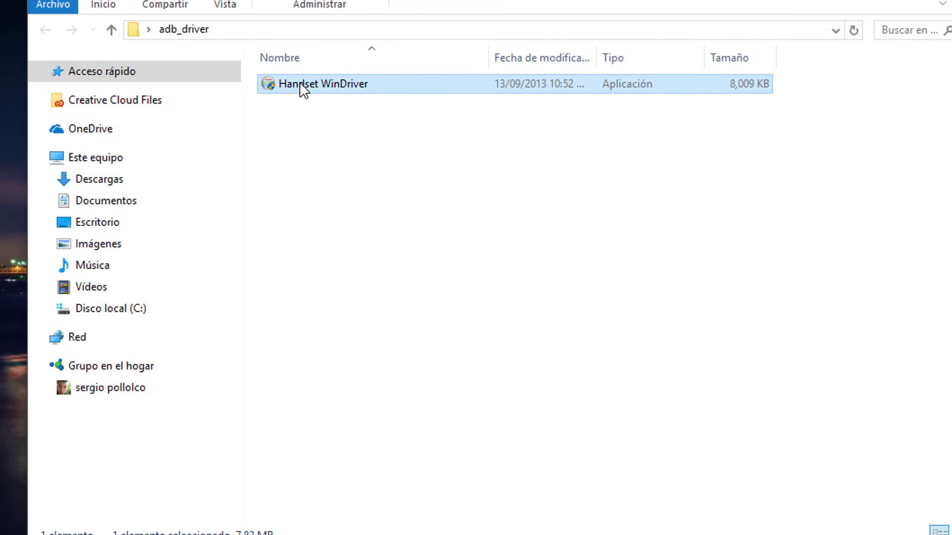
{"action": "double_click", "coordinate": [299, 82]}
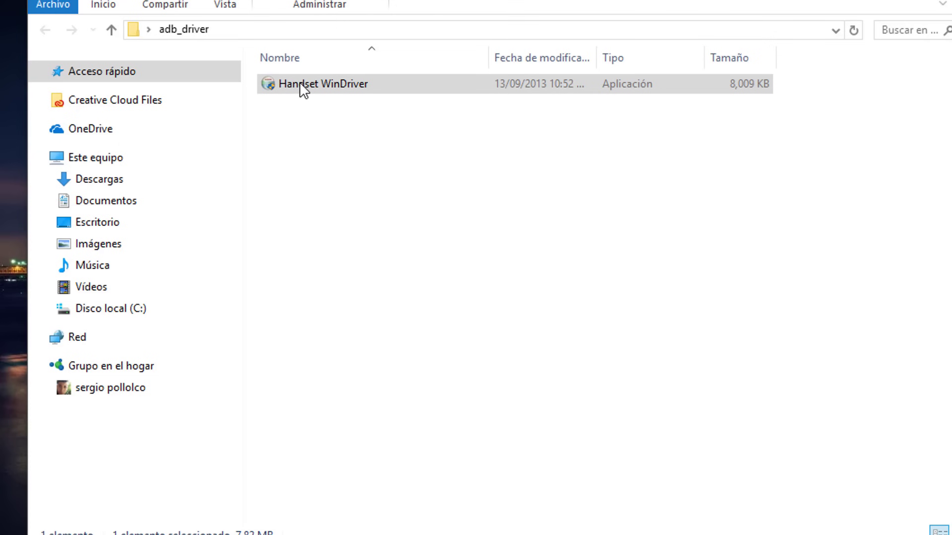
{"action": "left_click", "coordinate": [871, 2]}
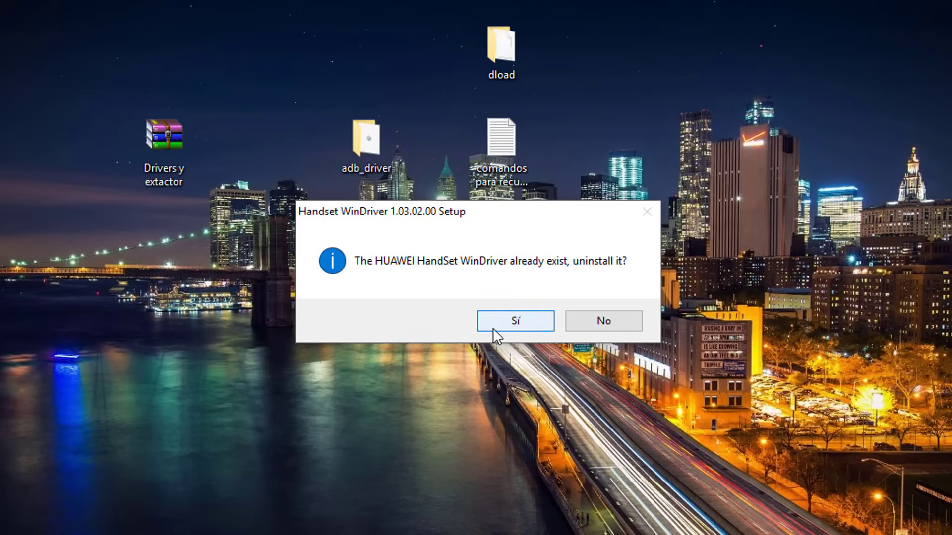
{"action": "left_click", "coordinate": [500, 326]}
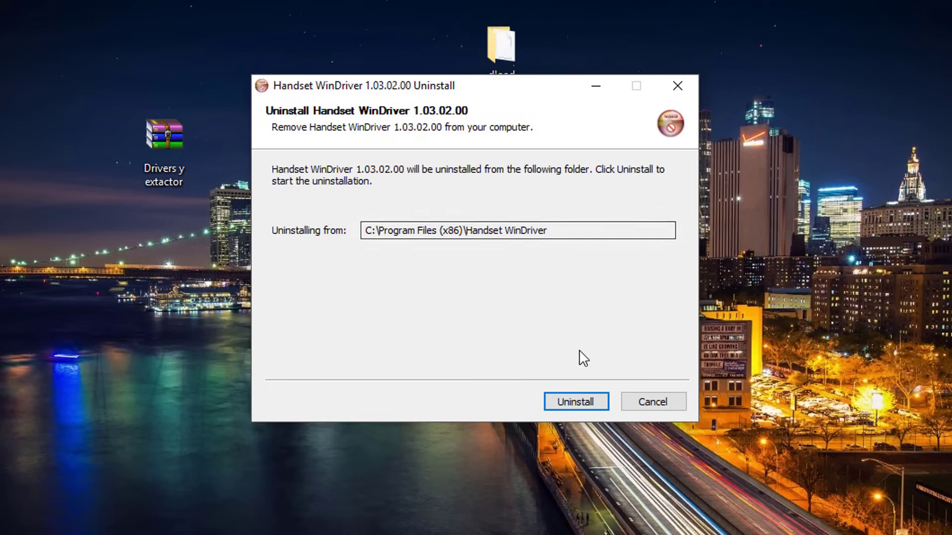
{"action": "left_click_drag", "start_coordinate": [565, 230], "coordinate": [346, 221]}
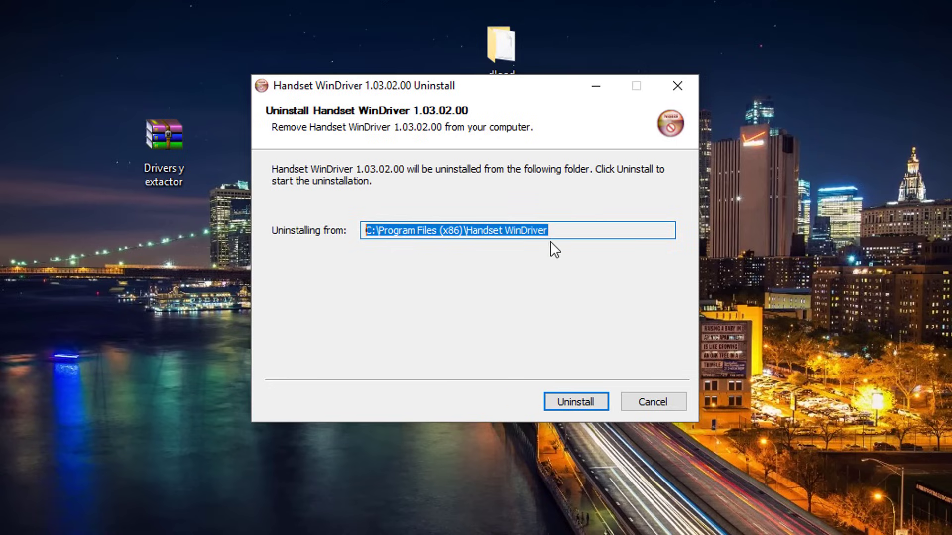
{"action": "left_click", "coordinate": [576, 228]}
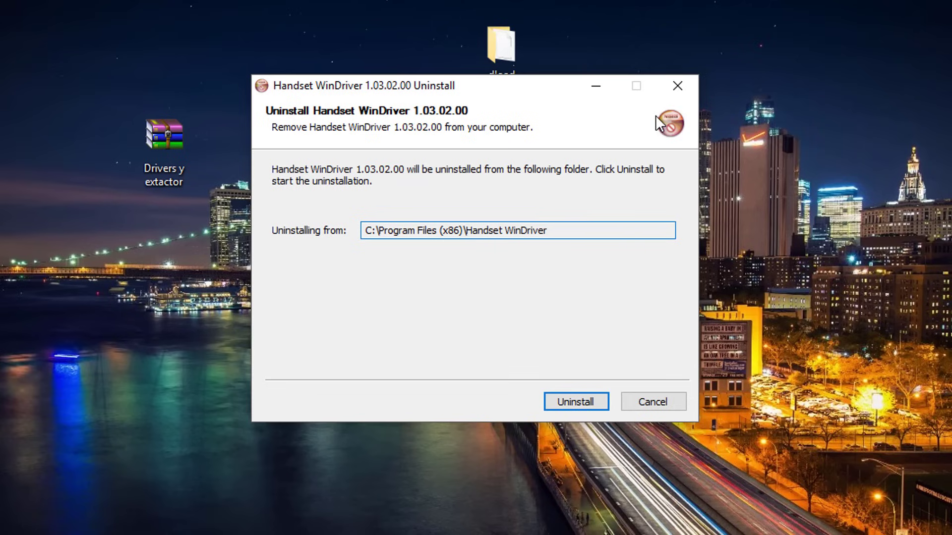
{"action": "left_click", "coordinate": [669, 92]}
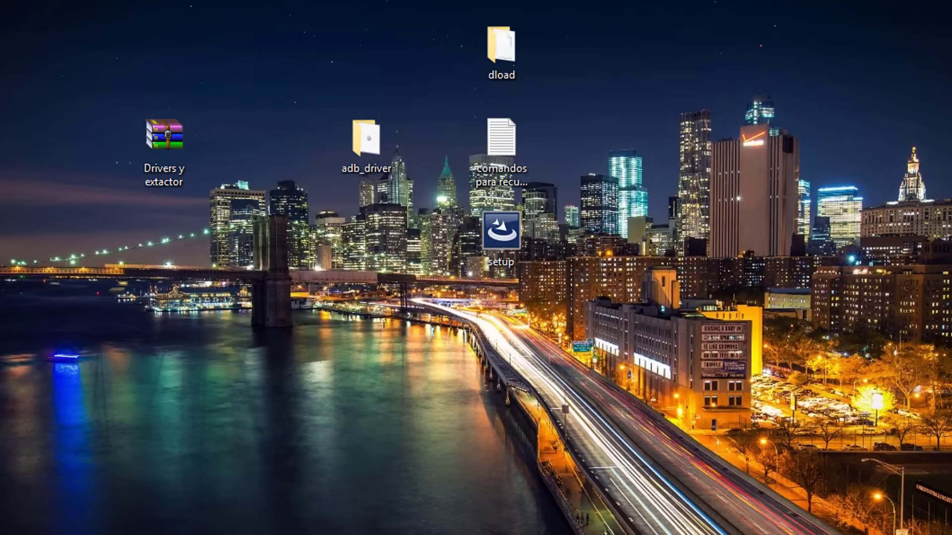
{"action": "left_click_drag", "start_coordinate": [563, 270], "coordinate": [468, 3]}
{"action": "left_click_drag", "start_coordinate": [625, 278], "coordinate": [50, 38]}
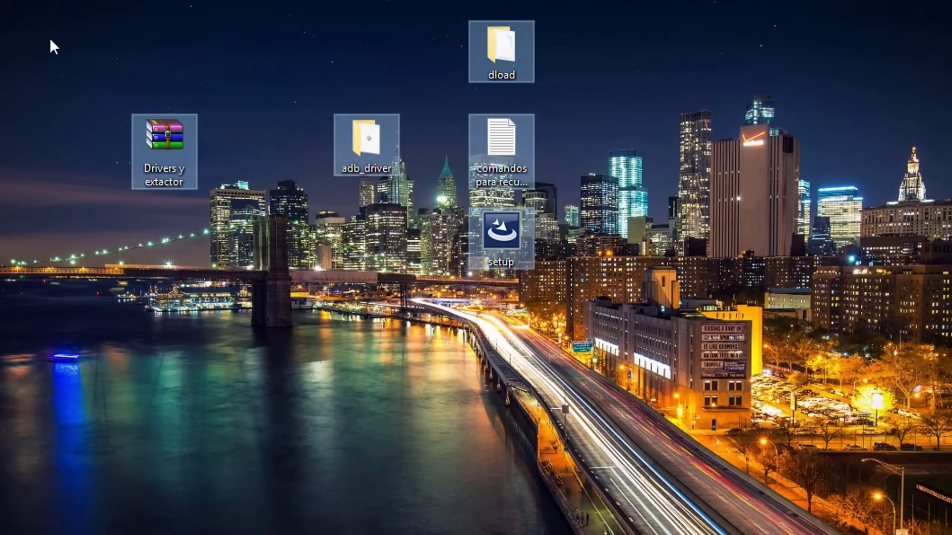
{"action": "left_click", "coordinate": [50, 39]}
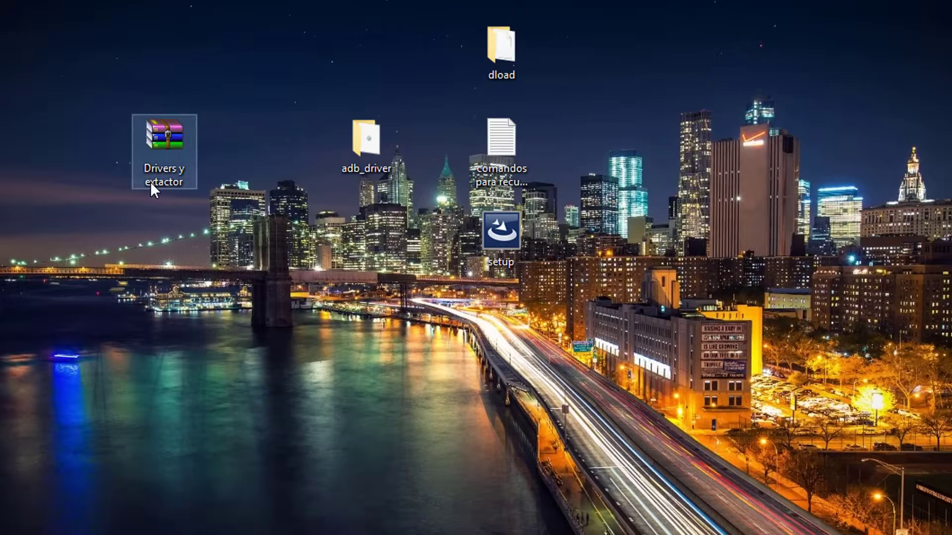
Place the Drivers y extactor archive below the adb archive, and line up the comandos file and dload folder beside the adb folder
{"action": "left_click_drag", "start_coordinate": [150, 182], "coordinate": [361, 50]}
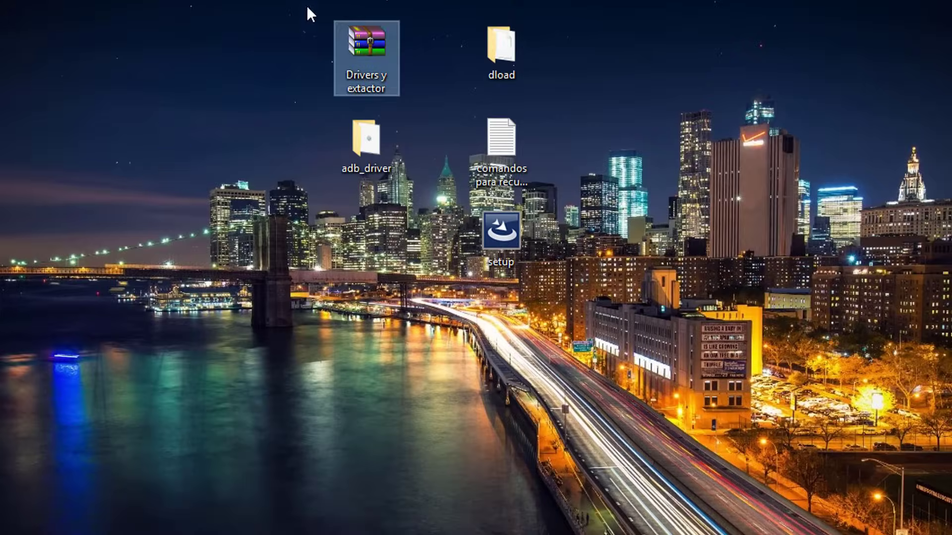
{"action": "left_click_drag", "start_coordinate": [307, 5], "coordinate": [526, 5]}
{"action": "left_click_drag", "start_coordinate": [352, 44], "coordinate": [667, 56]}
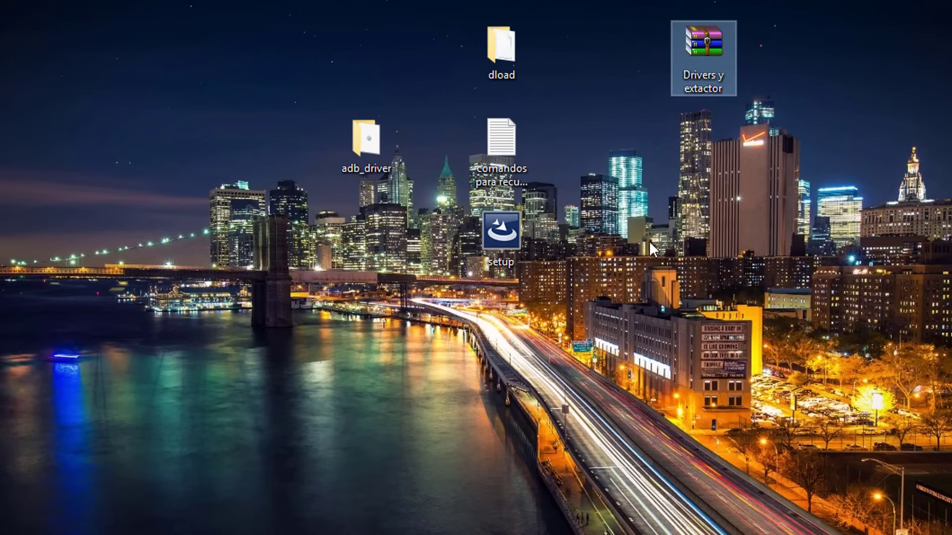
{"action": "left_click_drag", "start_coordinate": [646, 270], "coordinate": [429, 155]}
{"action": "left_click_drag", "start_coordinate": [493, 146], "coordinate": [774, 54]}
{"action": "left_click", "coordinate": [706, 236]}
{"action": "left_click_drag", "start_coordinate": [707, 236], "coordinate": [437, 235]}
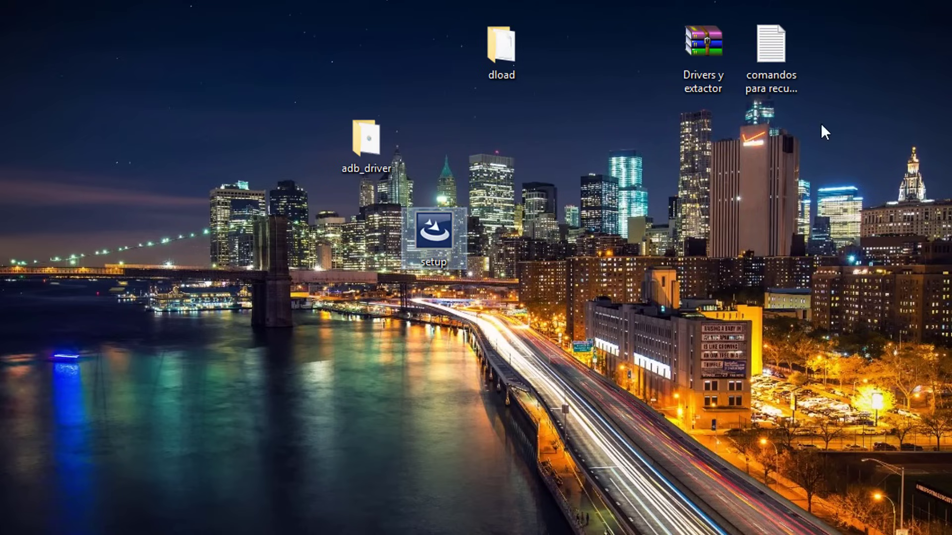
{"action": "left_click_drag", "start_coordinate": [774, 106], "coordinate": [233, 15]}
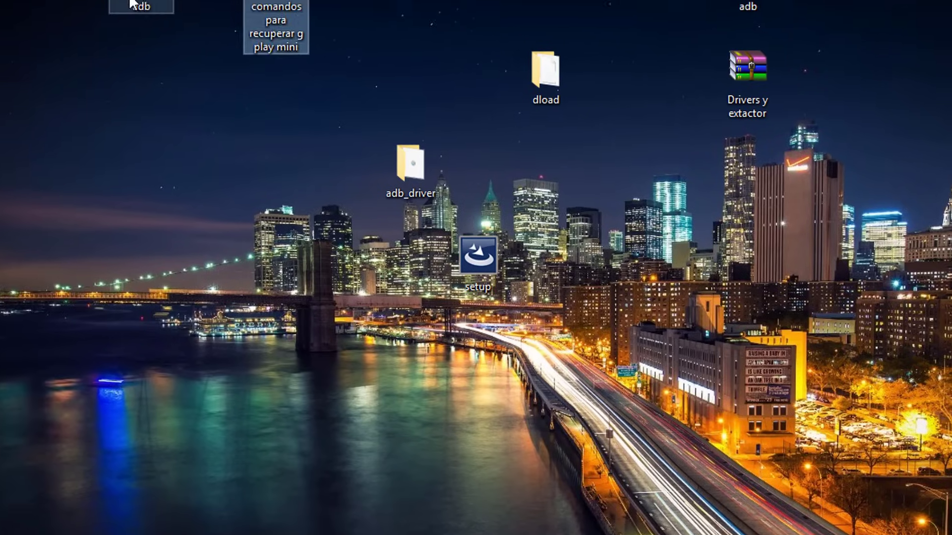
{"action": "left_click", "coordinate": [93, 0]}
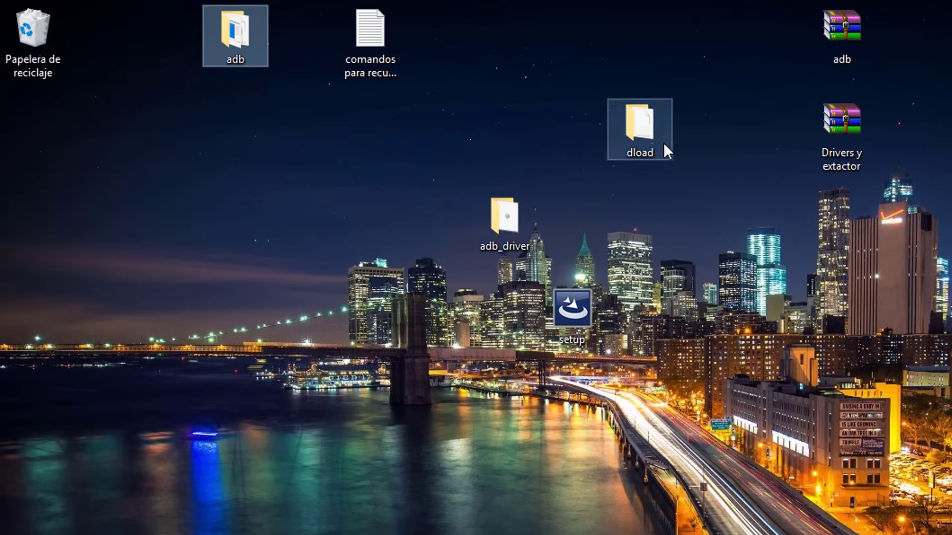
{"action": "left_click_drag", "start_coordinate": [663, 142], "coordinate": [461, 49]}
Move adb_driver and setup near the adb and Drivers y extactor archives, and delete all four from the desktop
{"action": "left_click_drag", "start_coordinate": [505, 236], "coordinate": [706, 144]}
{"action": "mouse_move", "coordinate": [573, 310]}
{"action": "left_mouse_down"}
{"action": "mouse_move", "coordinate": [673, 278]}
{"action": "mouse_move", "coordinate": [774, 218]}
{"action": "left_mouse_up"}
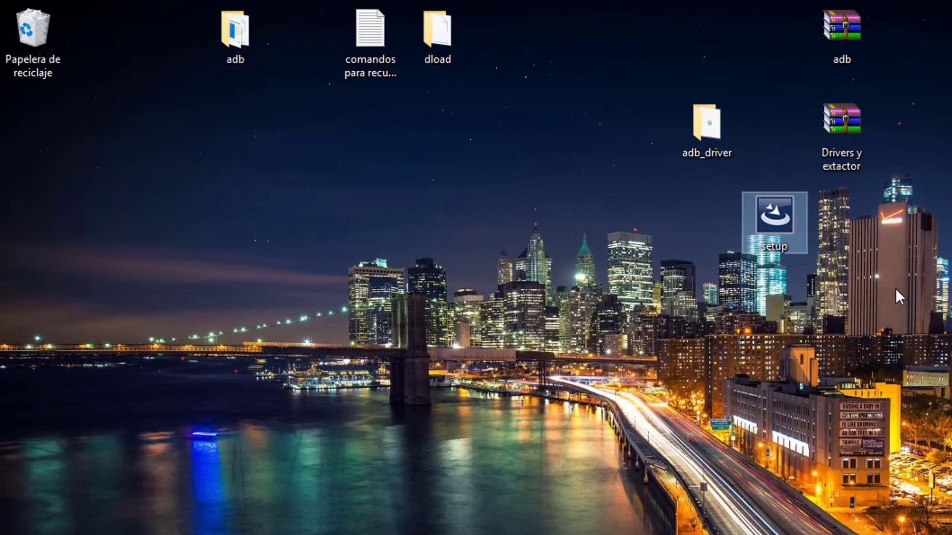
{"action": "mouse_move", "coordinate": [895, 288]}
{"action": "left_mouse_down"}
{"action": "mouse_move", "coordinate": [706, 22]}
{"action": "mouse_move", "coordinate": [676, 5]}
{"action": "left_mouse_up"}
{"action": "key", "text": "Delete"}
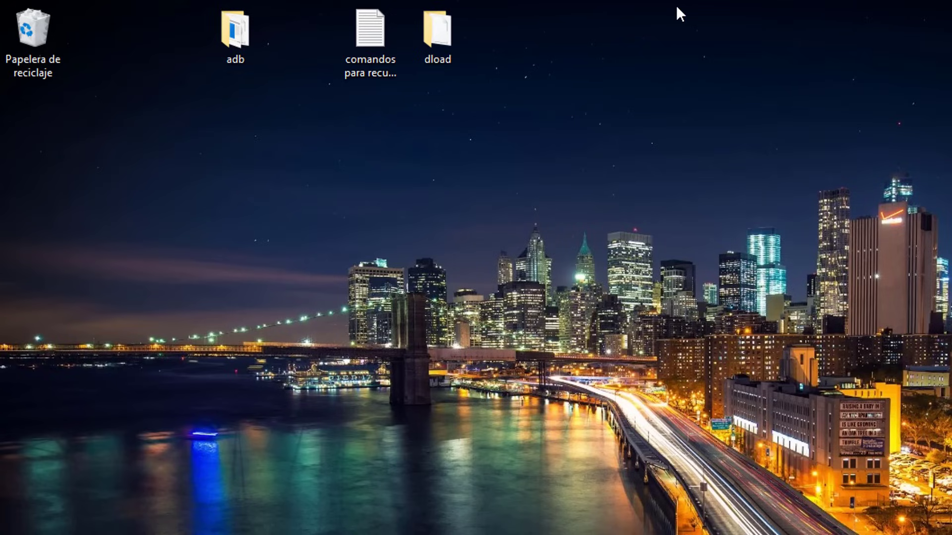
Move the adb folder, comandos text file and dload folder together down to the middle of the desktop
{"action": "left_click_drag", "start_coordinate": [154, 3], "coordinate": [527, 78]}
{"action": "left_click_drag", "start_coordinate": [248, 47], "coordinate": [315, 416]}
{"action": "left_click", "coordinate": [537, 339]}
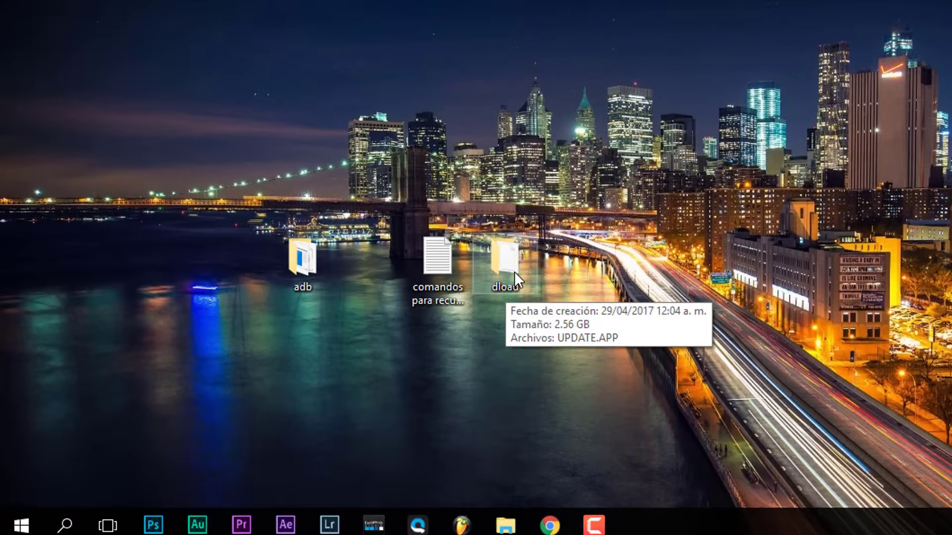
Launch HuaweiUpdateExtractor and move its window slightly up on the desktop
{"action": "key", "text": "super"}
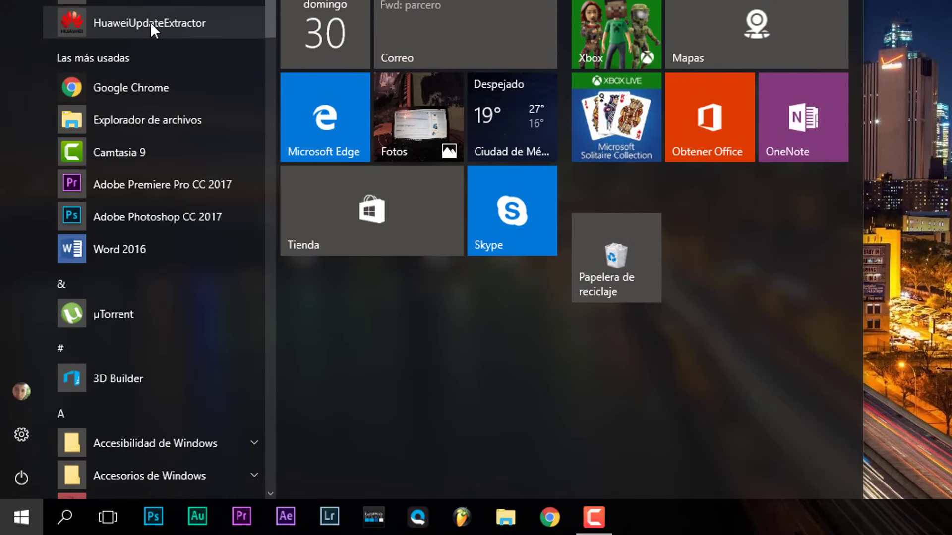
{"action": "left_click", "coordinate": [151, 23]}
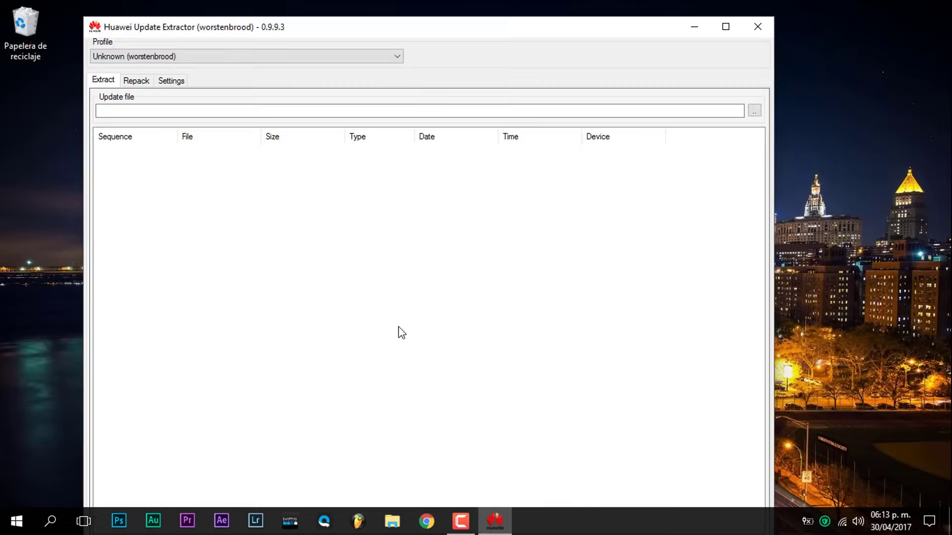
{"action": "left_click_drag", "start_coordinate": [296, 31], "coordinate": [285, 16]}
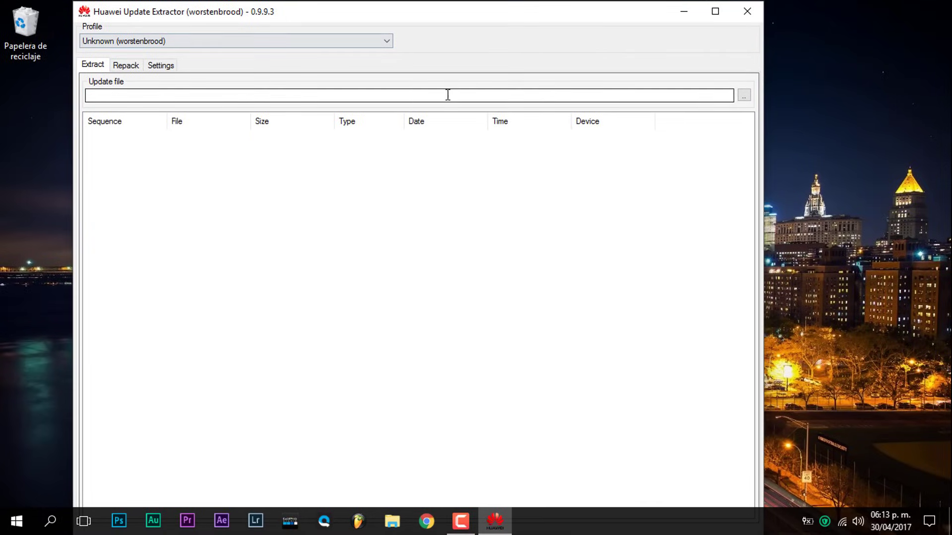
Load UPDATE.APP from the desktop's dload folder as the update file in the extractor
{"action": "left_click", "coordinate": [744, 95]}
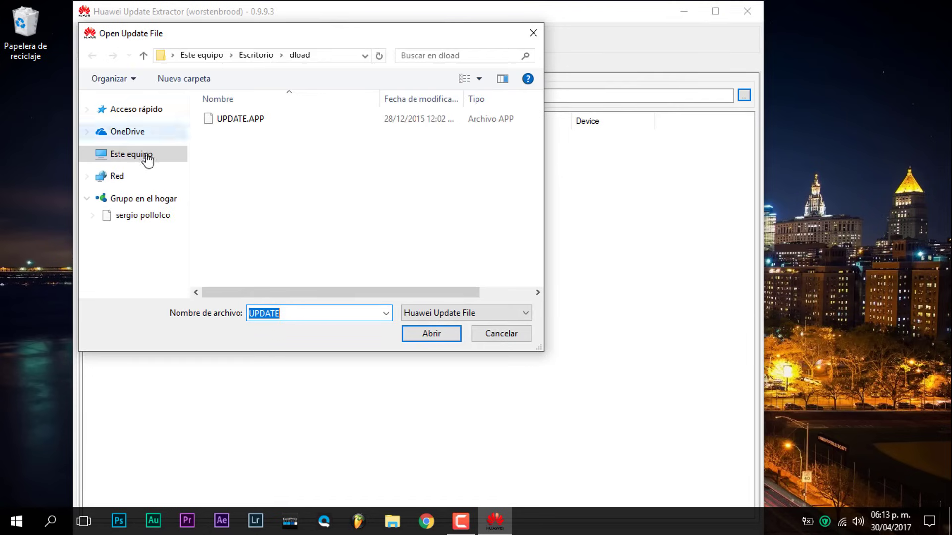
{"action": "left_click", "coordinate": [132, 154]}
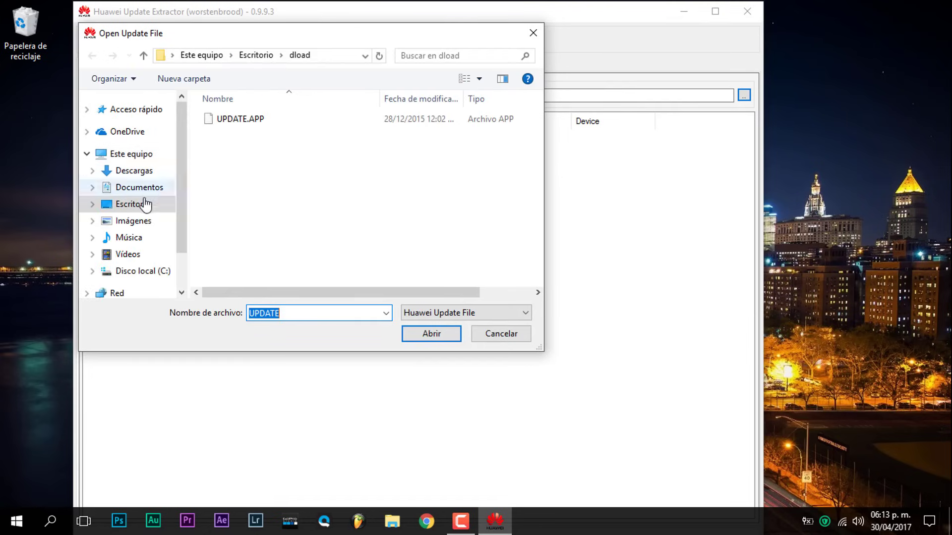
{"action": "left_click", "coordinate": [431, 333]}
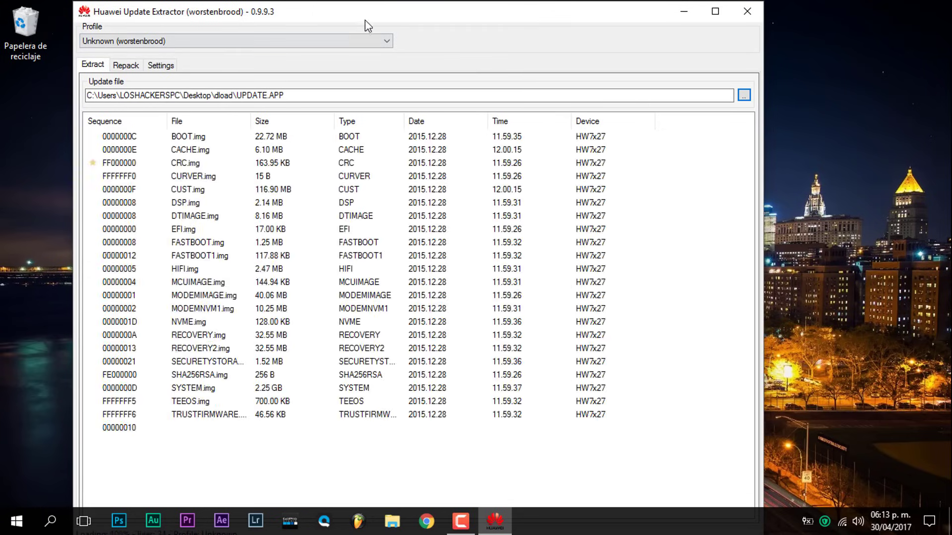
{"action": "left_click_drag", "start_coordinate": [412, 17], "coordinate": [413, 17]}
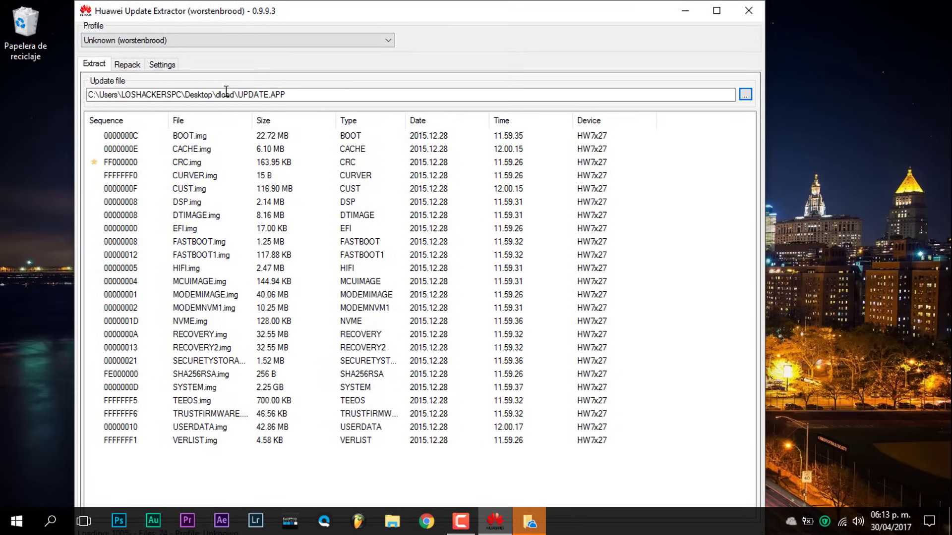
Dismiss the OneDrive setup window and select BOOT.img, CUST.img, FASTBOOT.img, RECOVERY.img and SYSTEM.img in the extractor's file list
{"action": "left_click", "coordinate": [530, 522]}
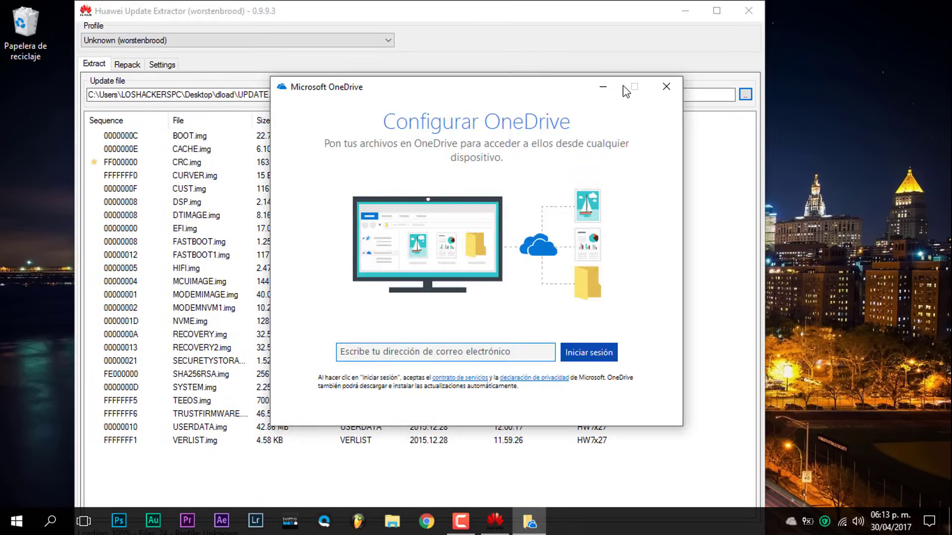
{"action": "left_click", "coordinate": [668, 88]}
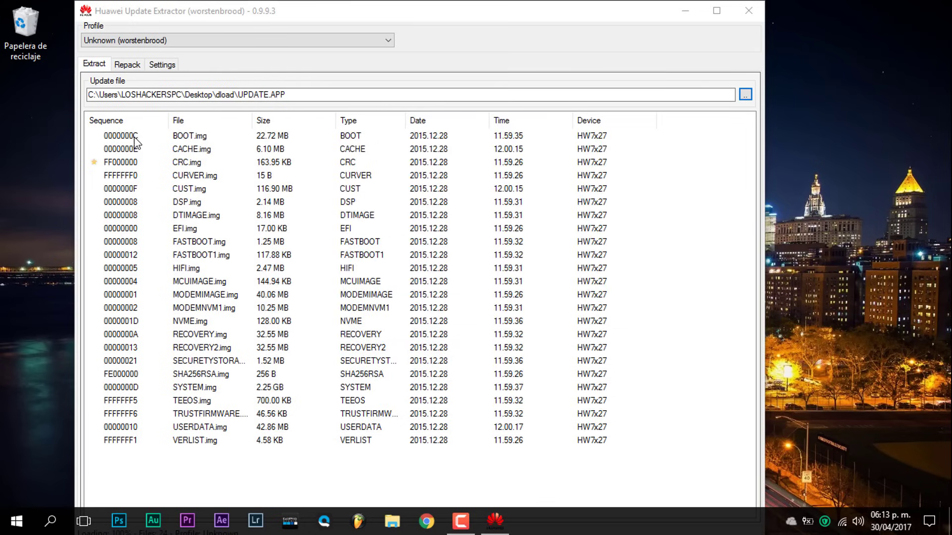
{"action": "left_click", "coordinate": [115, 138]}
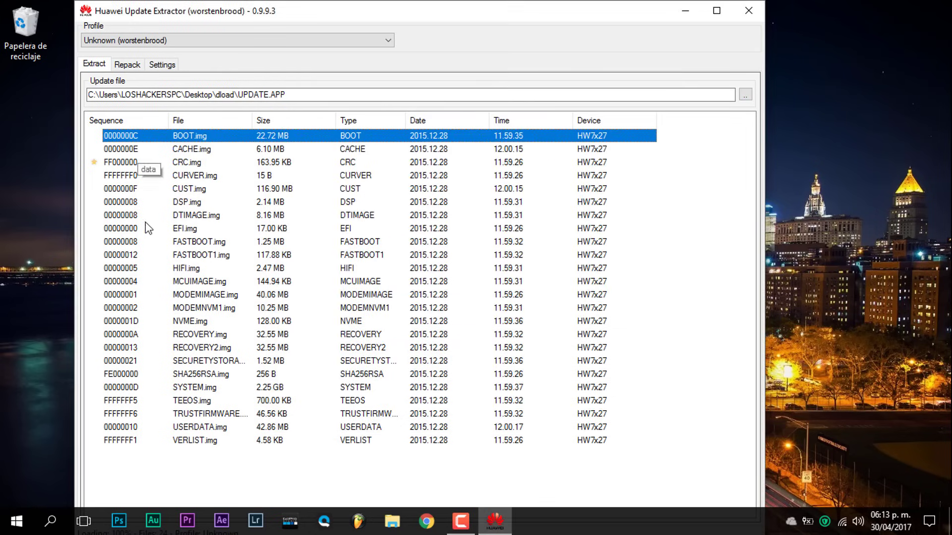
{"action": "left_click", "coordinate": [190, 388], "text": "ctrl"}
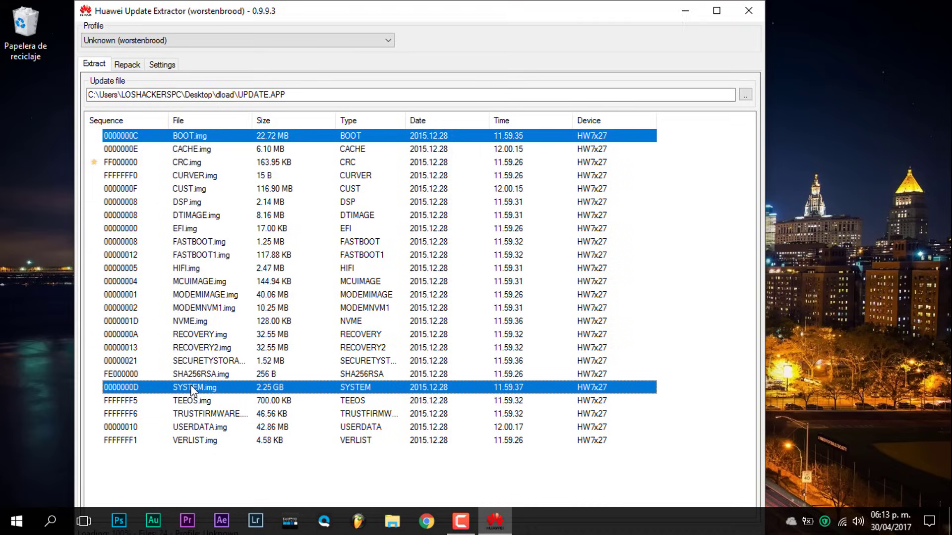
{"action": "left_click", "coordinate": [204, 335], "text": "ctrl"}
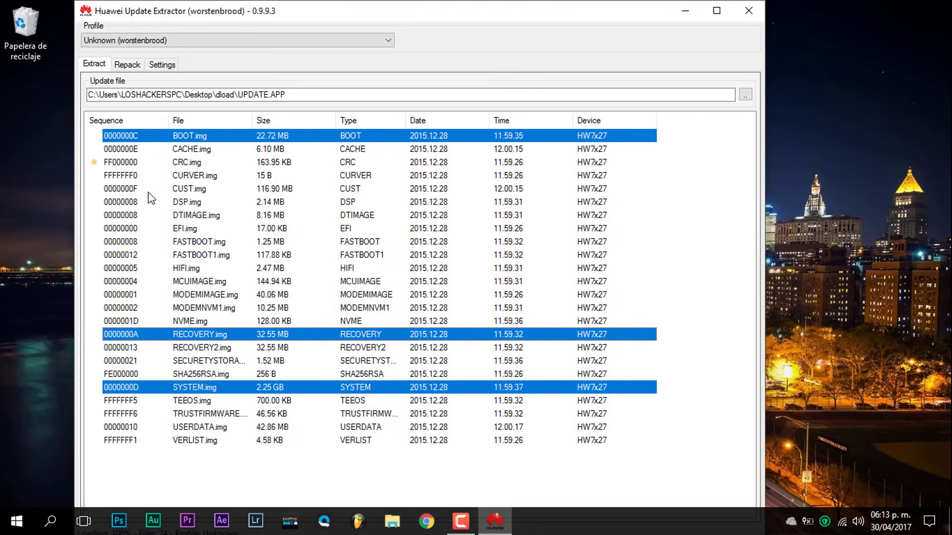
{"action": "left_click", "coordinate": [177, 179], "text": "ctrl"}
{"action": "left_click", "coordinate": [180, 190], "text": "ctrl"}
{"action": "left_click", "coordinate": [182, 174], "text": "ctrl"}
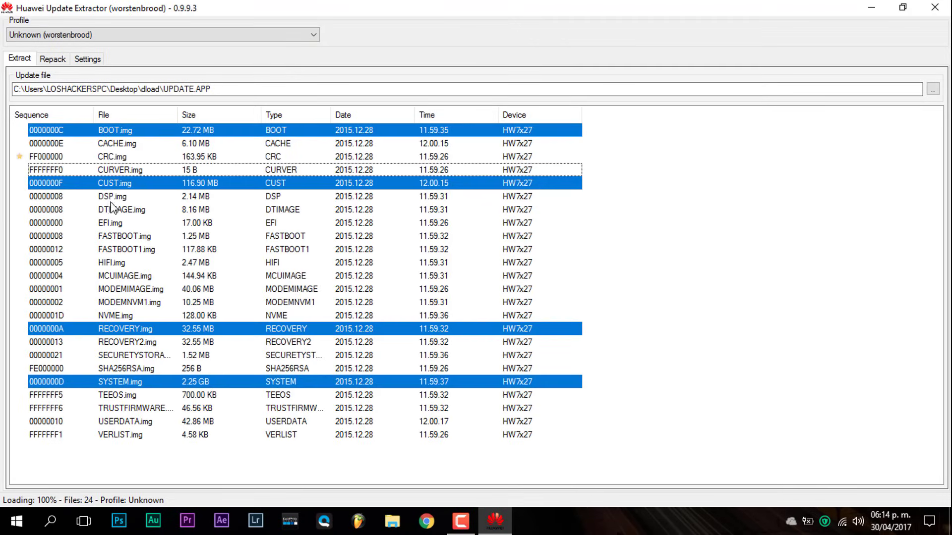
{"action": "left_click", "coordinate": [105, 197], "text": "ctrl"}
{"action": "left_click", "coordinate": [111, 194], "text": "ctrl"}
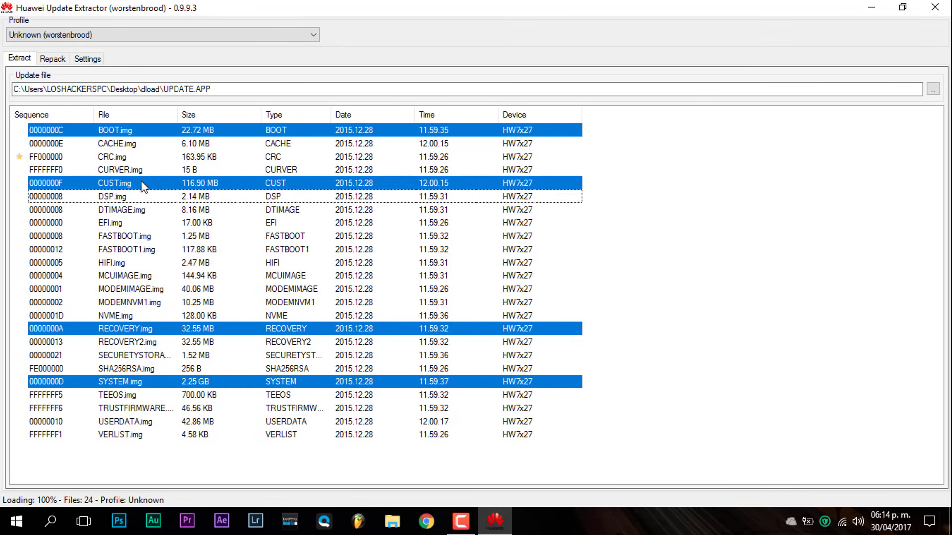
{"action": "double_click", "coordinate": [485, 2]}
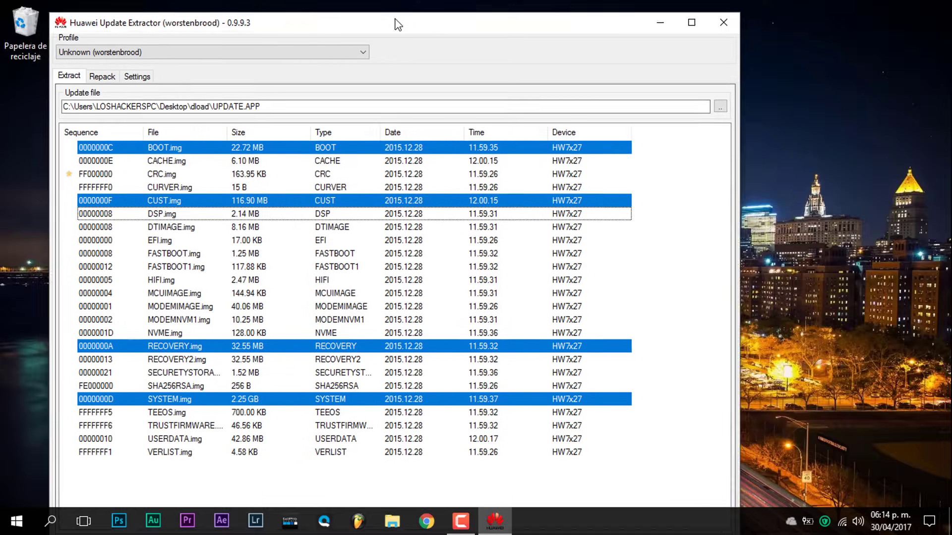
{"action": "left_click", "coordinate": [149, 245], "text": "ctrl"}
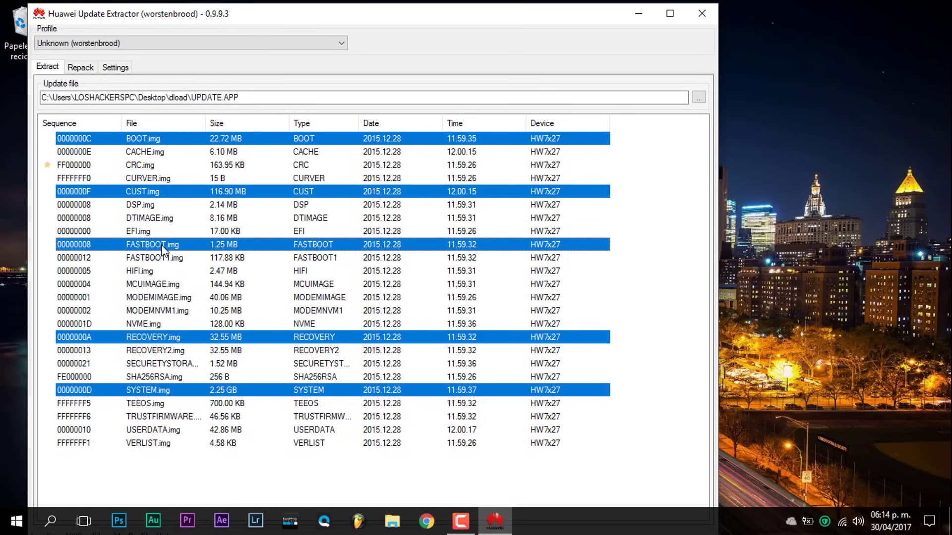
Extract only the selected images into the desktop's adb folder, and close the extractor once extraction is complete
{"action": "key", "text": "shift+F10"}
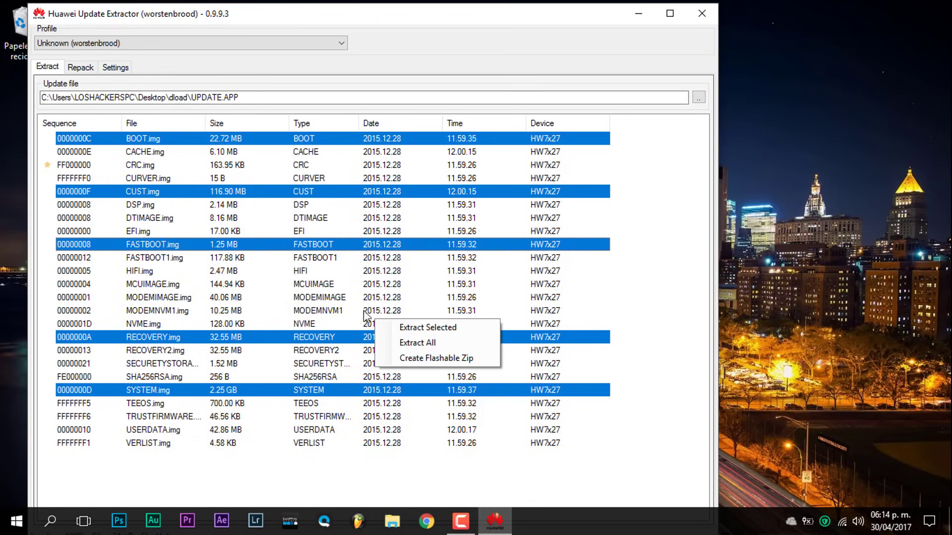
{"action": "left_click", "coordinate": [427, 329]}
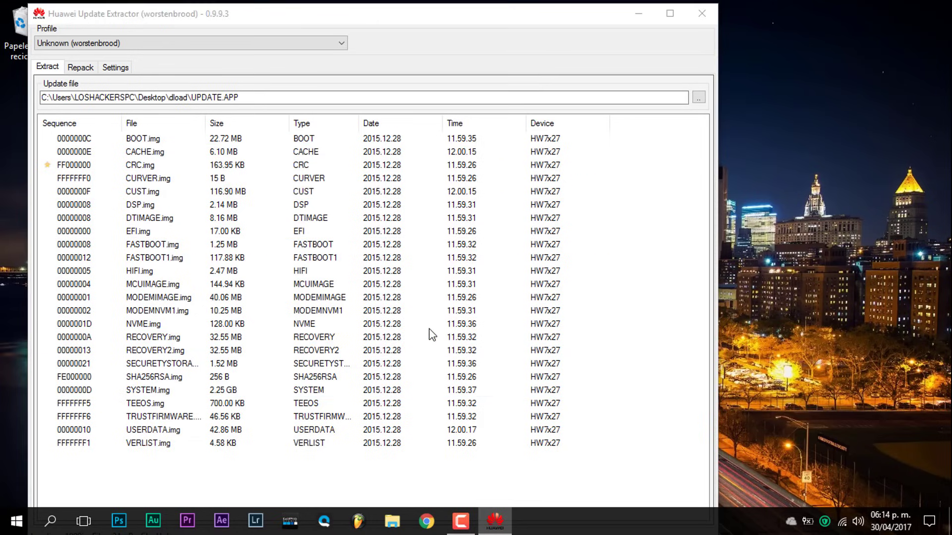
{"action": "left_click_drag", "start_coordinate": [573, 231], "coordinate": [571, 263]}
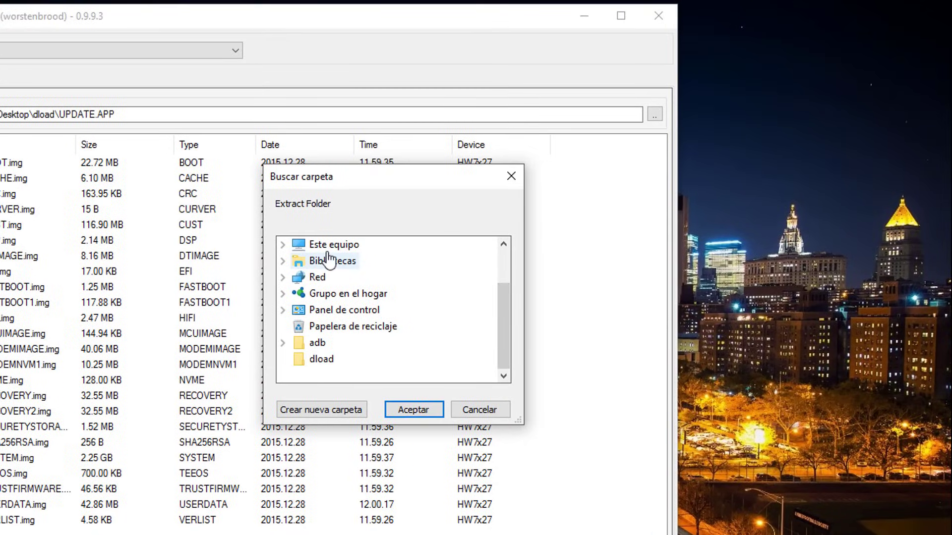
{"action": "double_click", "coordinate": [329, 244]}
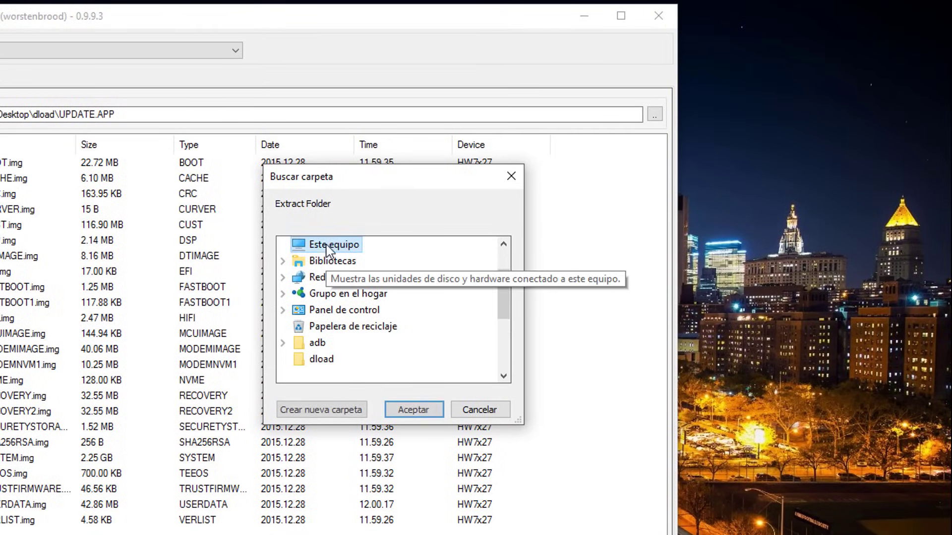
{"action": "double_click", "coordinate": [342, 293]}
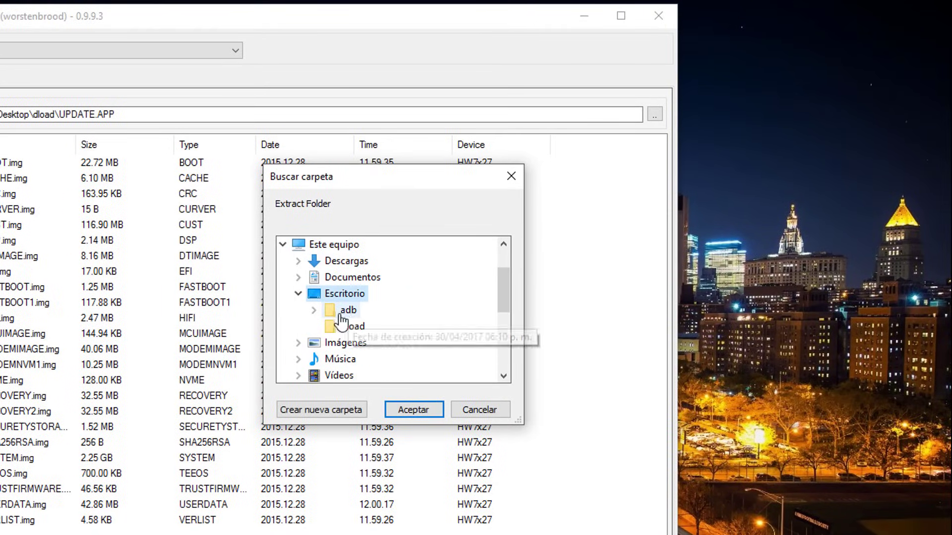
{"action": "left_click", "coordinate": [296, 47]}
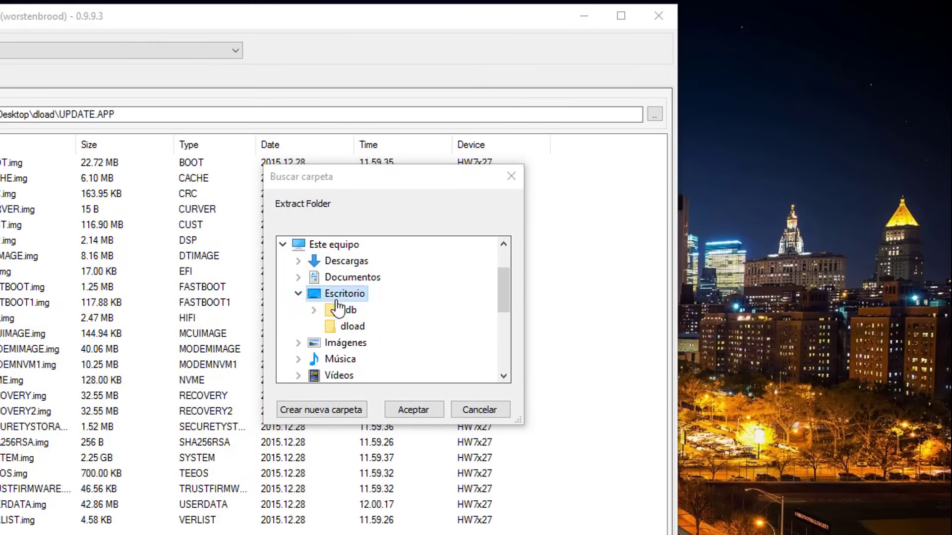
{"action": "left_click", "coordinate": [356, 314]}
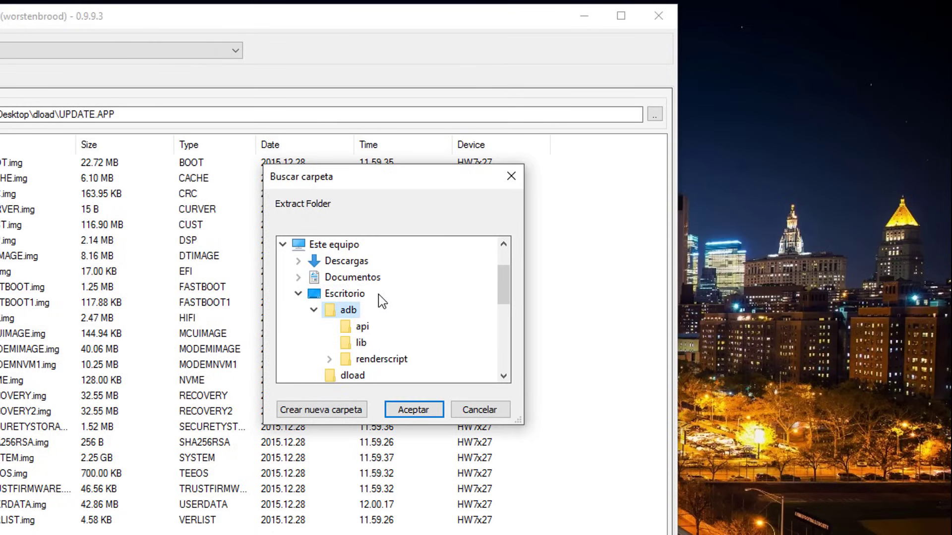
{"action": "left_click", "coordinate": [411, 409]}
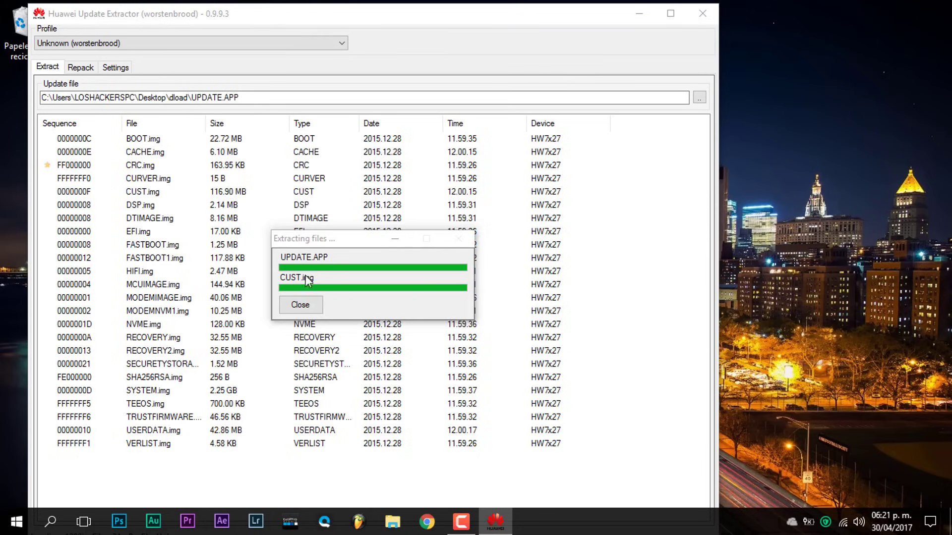
{"action": "left_click", "coordinate": [299, 304]}
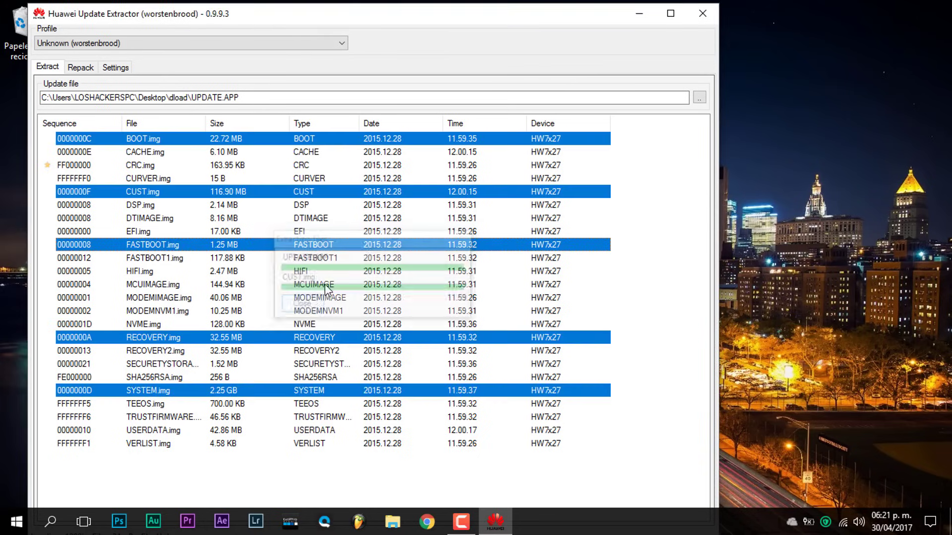
{"action": "left_click", "coordinate": [703, 13]}
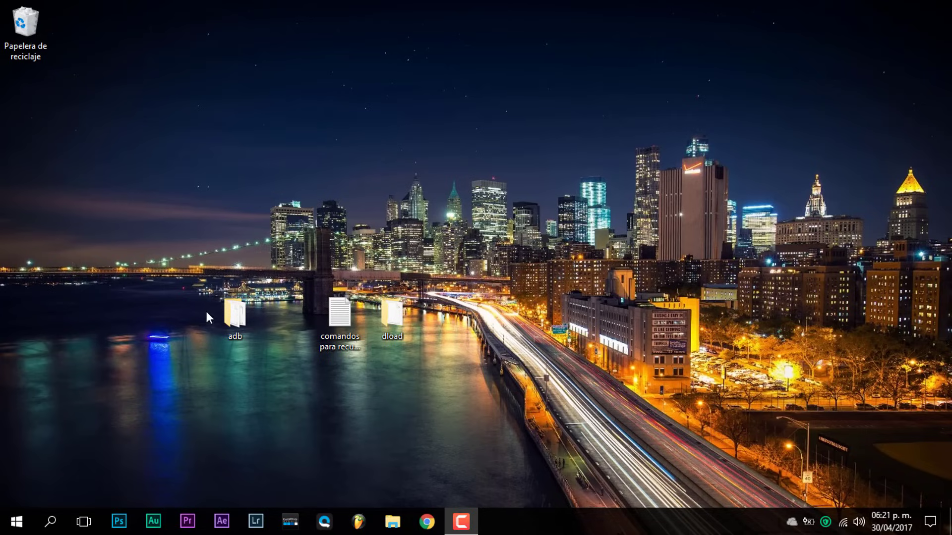
Move the adb folder higher on the desktop and delete its BOOT, CUST, FASTBOOT, RECOVERY and SYSTEM .img.header files
{"action": "left_click_drag", "start_coordinate": [234, 313], "coordinate": [307, 97]}
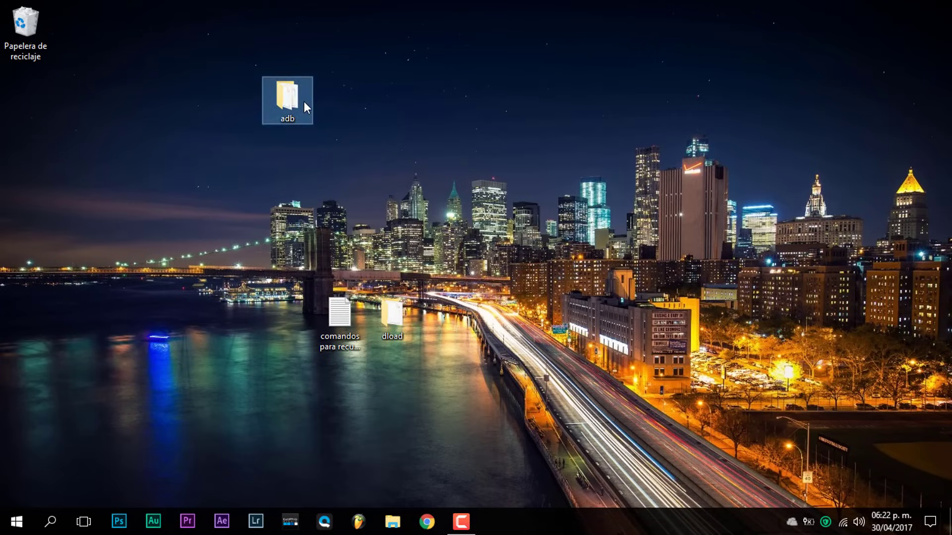
{"action": "double_click", "coordinate": [304, 101]}
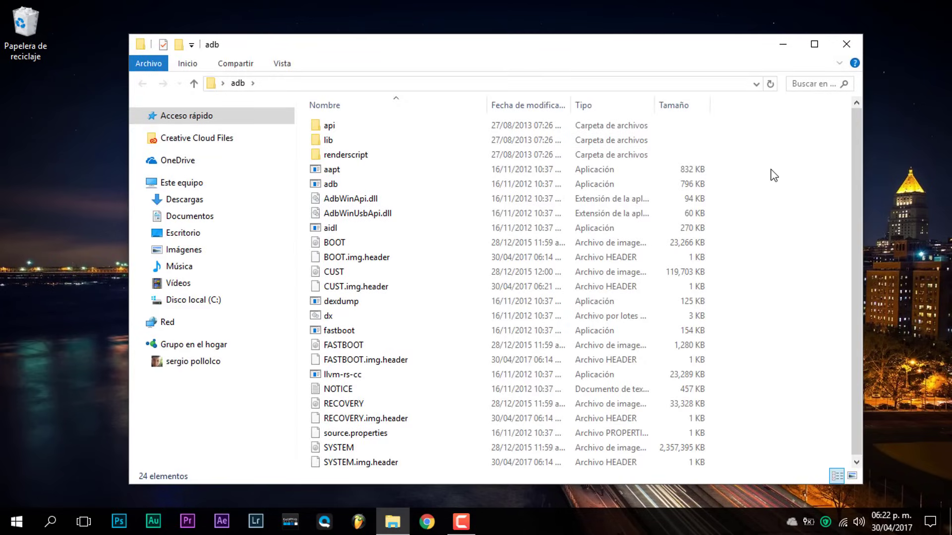
{"action": "left_click", "coordinate": [355, 258]}
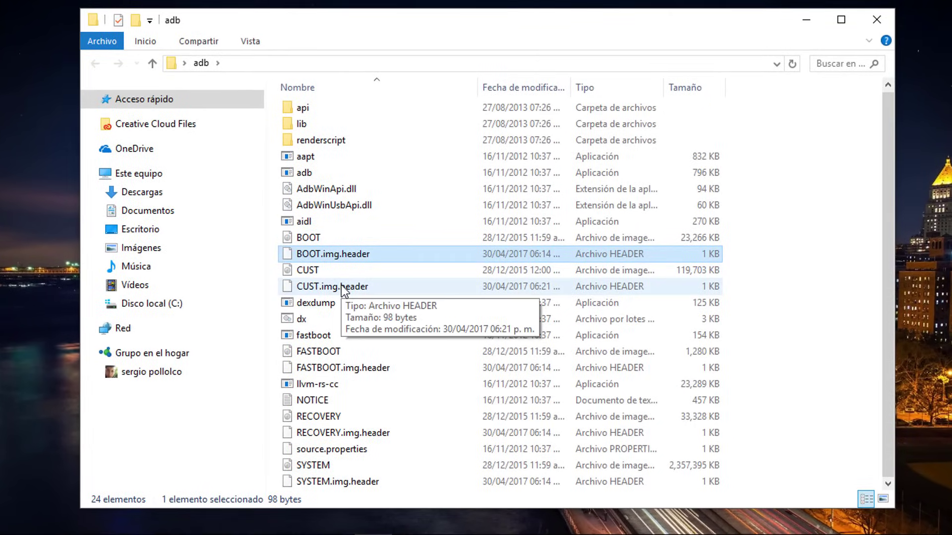
{"action": "left_click", "coordinate": [342, 287], "text": "ctrl"}
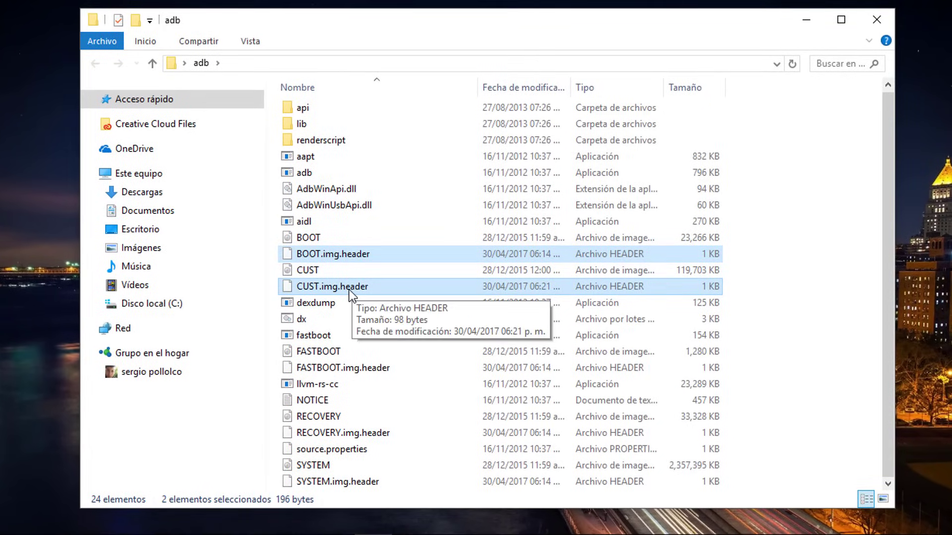
{"action": "left_click", "coordinate": [321, 368], "text": "ctrl"}
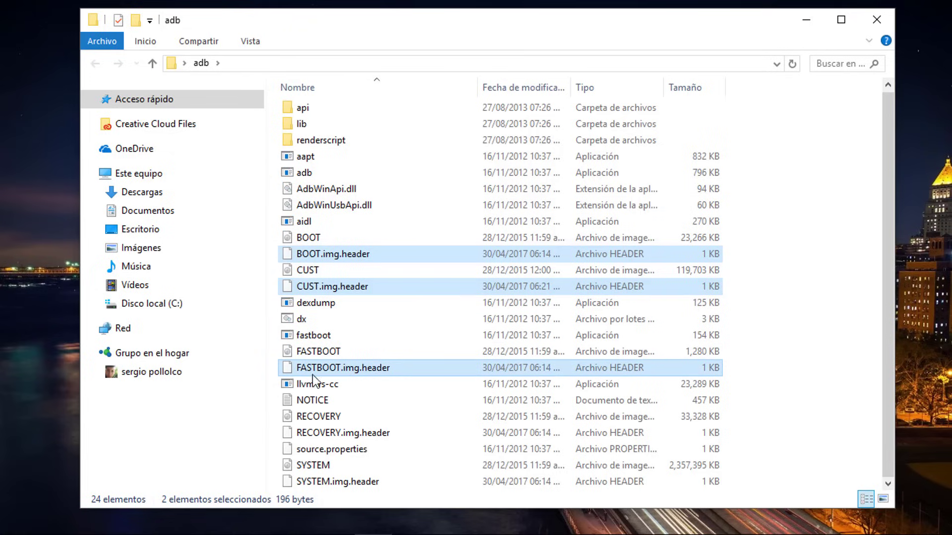
{"action": "left_click", "coordinate": [315, 435], "text": "ctrl"}
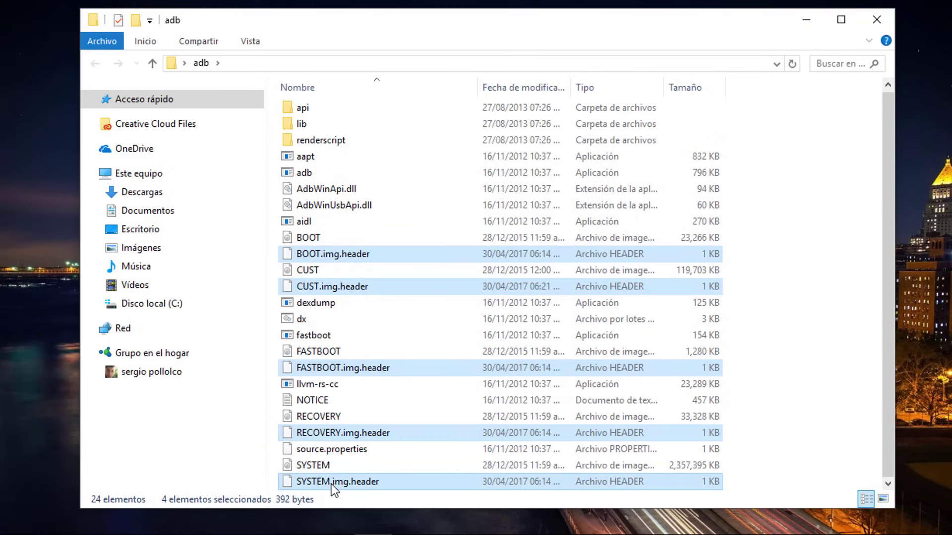
{"action": "key", "text": "Delete"}
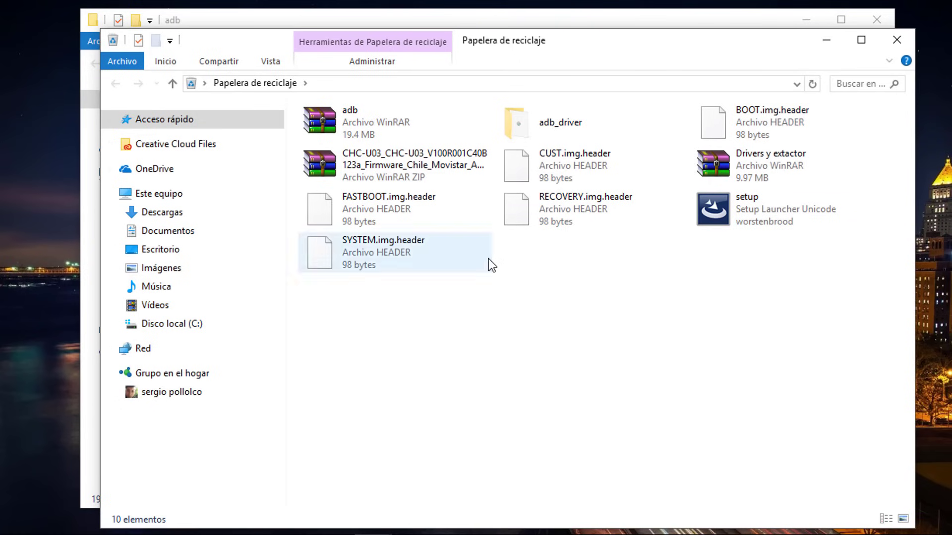
{"action": "left_click", "coordinate": [897, 39]}
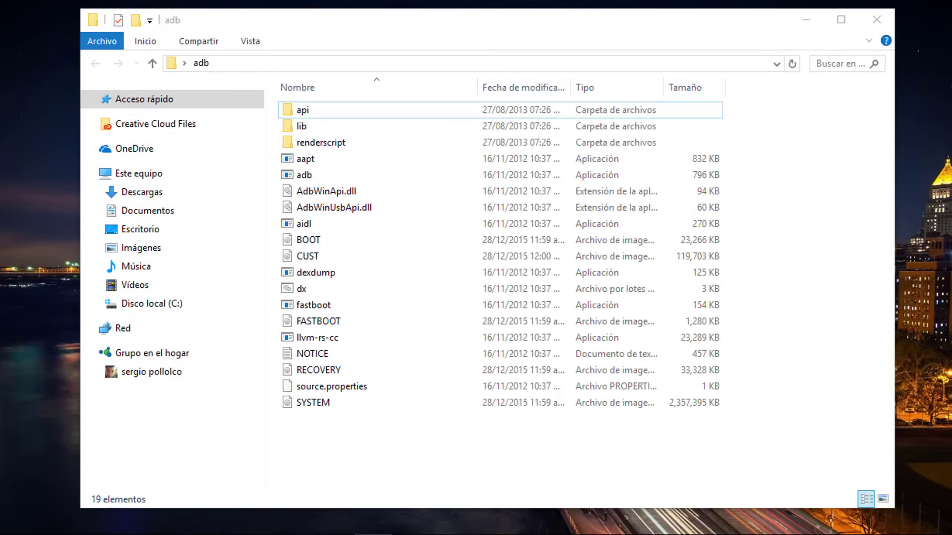
{"action": "left_click_drag", "start_coordinate": [330, 448], "coordinate": [348, 99]}
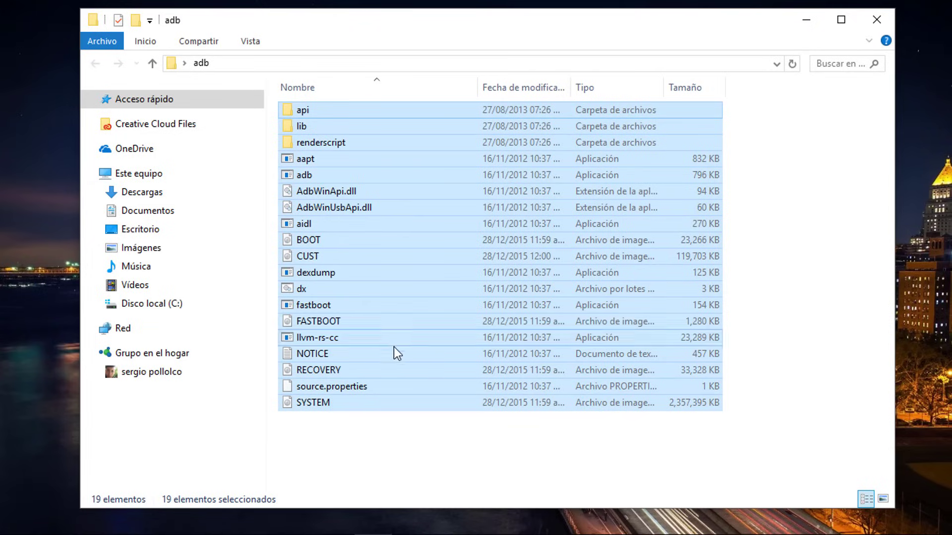
{"action": "left_click", "coordinate": [417, 460]}
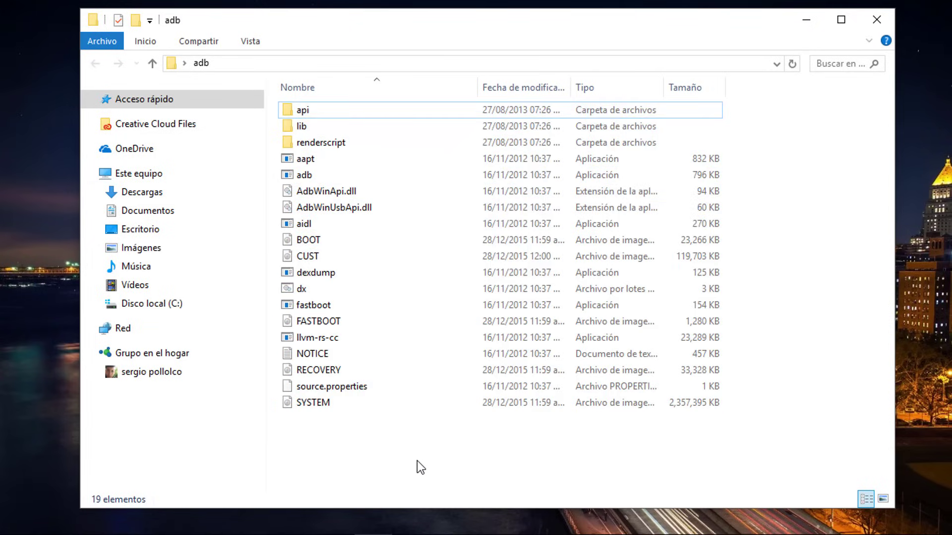
{"action": "left_click_drag", "start_coordinate": [417, 460], "coordinate": [330, 100]}
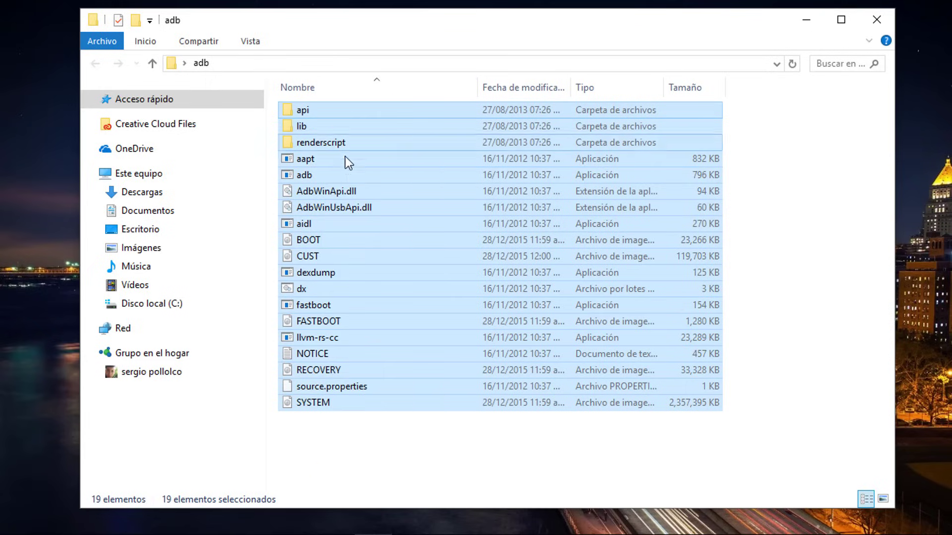
{"action": "left_click", "coordinate": [379, 458]}
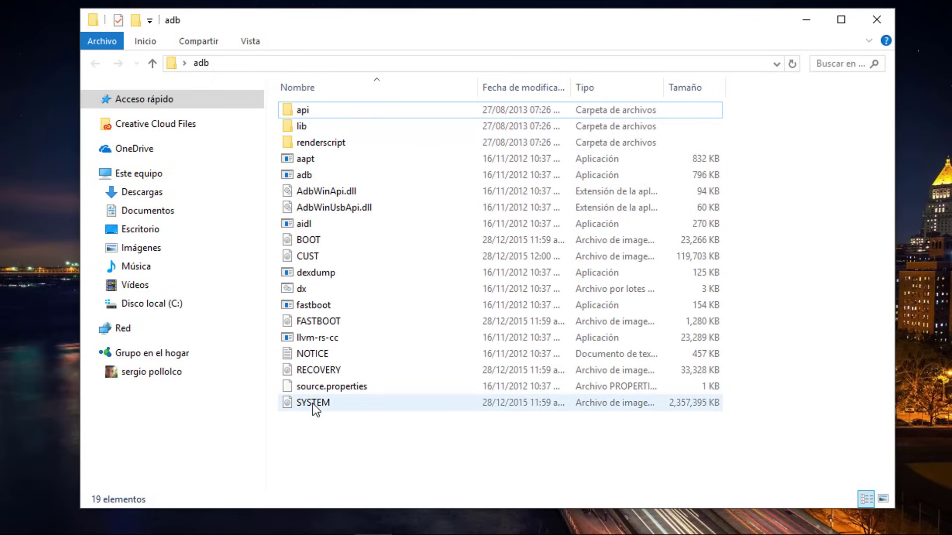
Open a command window in the adb folder and move it lower so the folder's path stays in view
{"action": "mouse_move", "coordinate": [312, 403]}
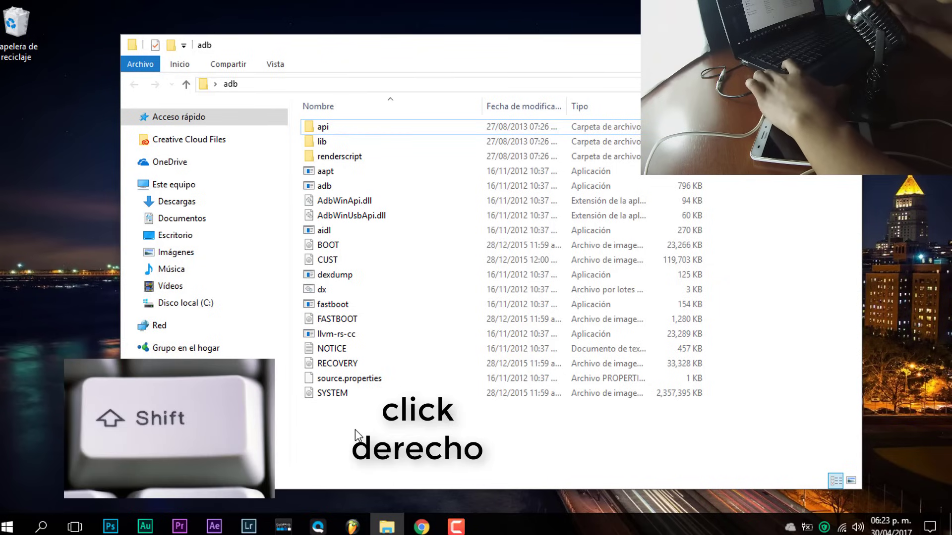
{"action": "right_click", "coordinate": [355, 430], "text": "shift"}
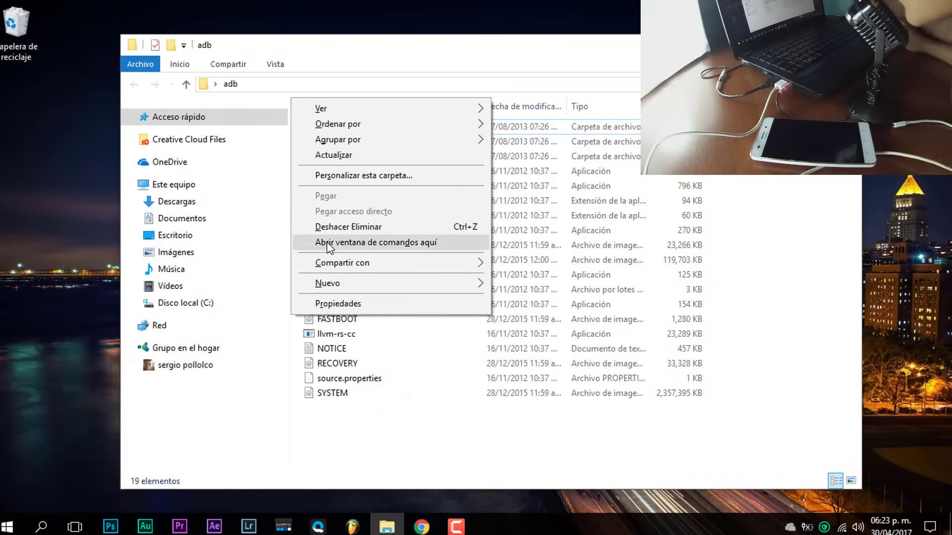
{"action": "left_click", "coordinate": [433, 244]}
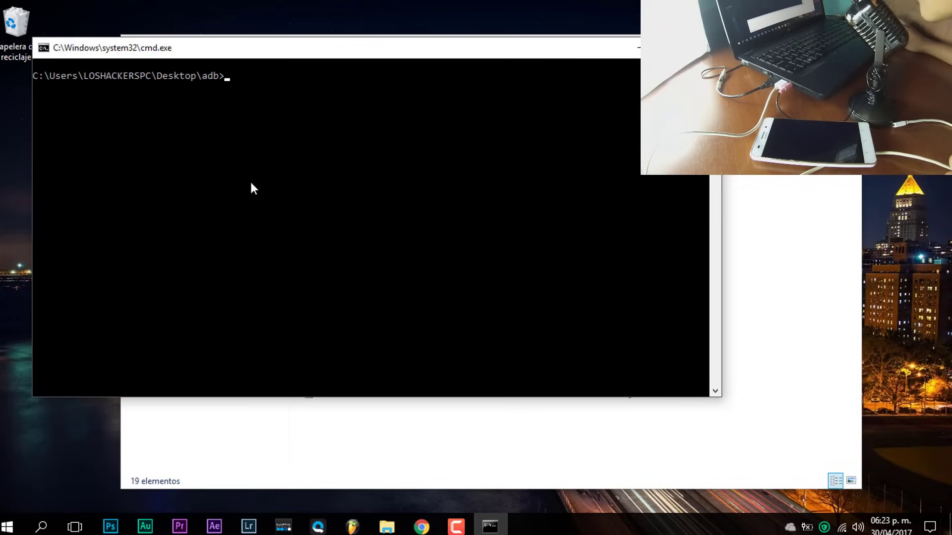
{"action": "left_click_drag", "start_coordinate": [256, 47], "coordinate": [329, 158]}
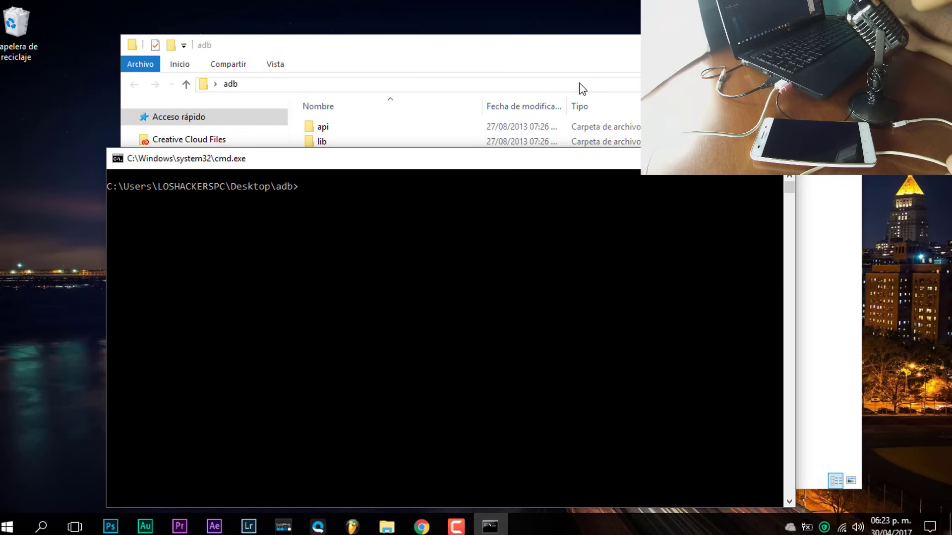
Close the adb folder window, lower the command window to uncover the desktop files, and open the text file "comandos para recuperar g play mini"
{"action": "left_click", "coordinate": [849, 42]}
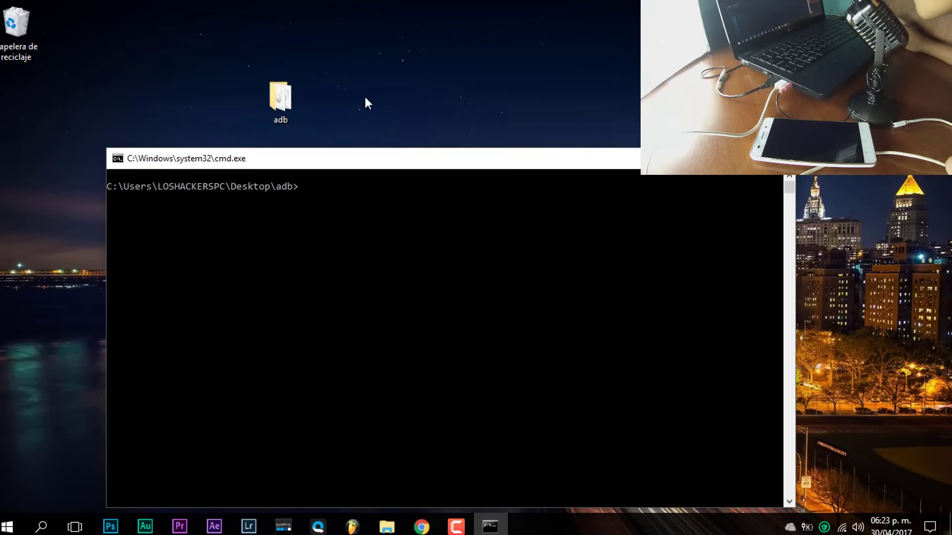
{"action": "left_click_drag", "start_coordinate": [306, 164], "coordinate": [382, 441]}
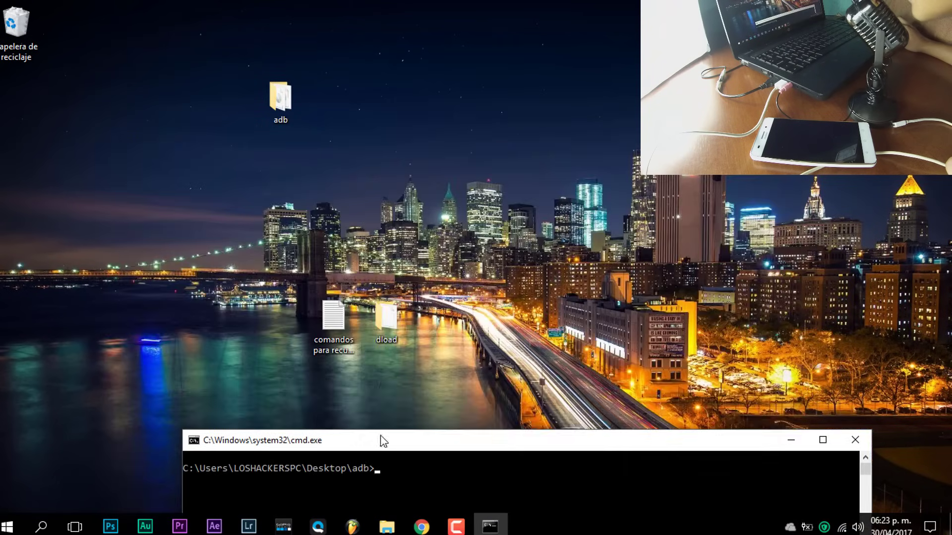
{"action": "left_click", "coordinate": [341, 332]}
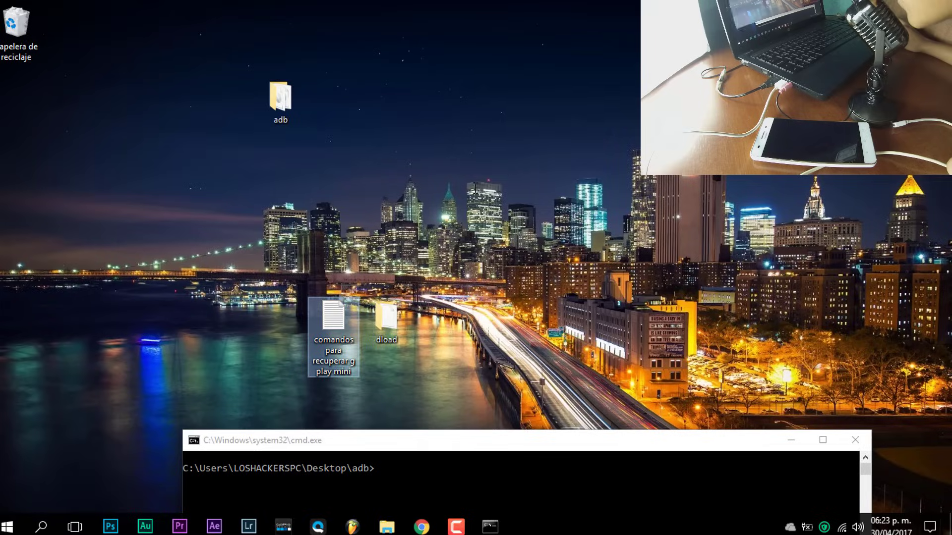
{"action": "key", "text": "Return"}
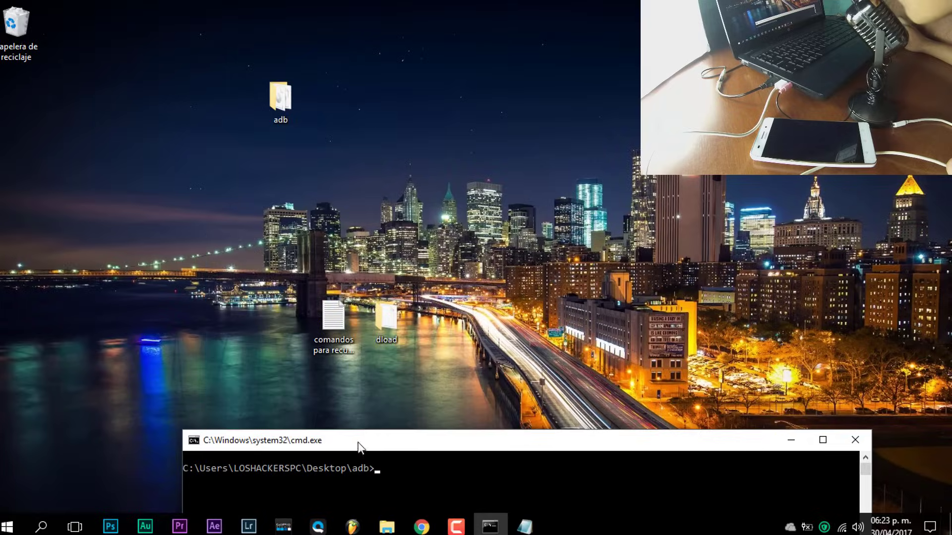
Raise the command window, minimize HiSuite, and select the line "fastboot flash cust cust.img" in the recovery commands note
{"action": "left_click_drag", "start_coordinate": [358, 444], "coordinate": [255, 82]}
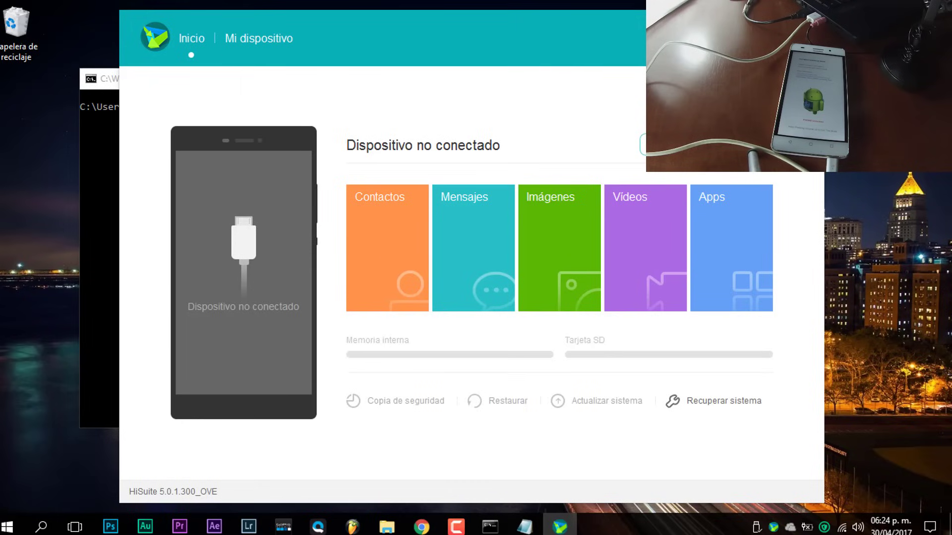
{"action": "key", "text": "super+Down"}
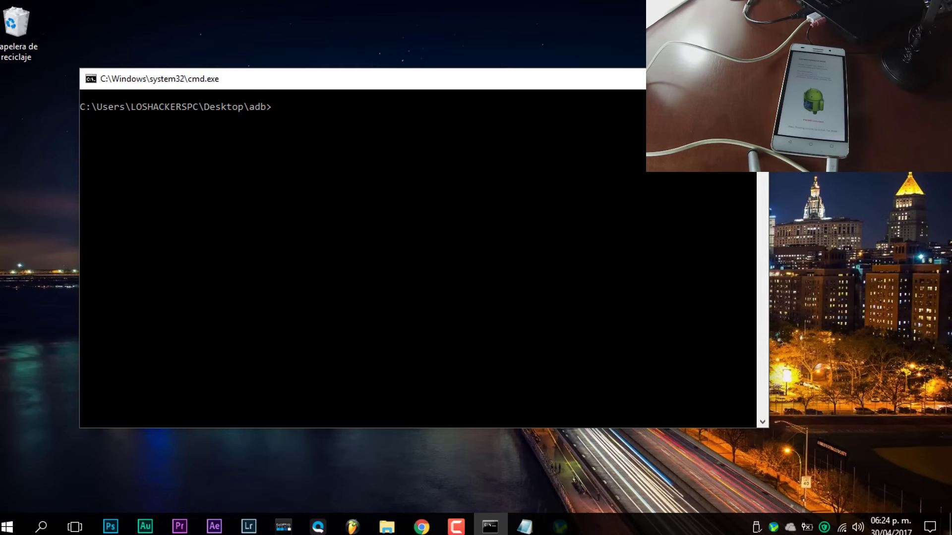
{"action": "left_click", "coordinate": [527, 529]}
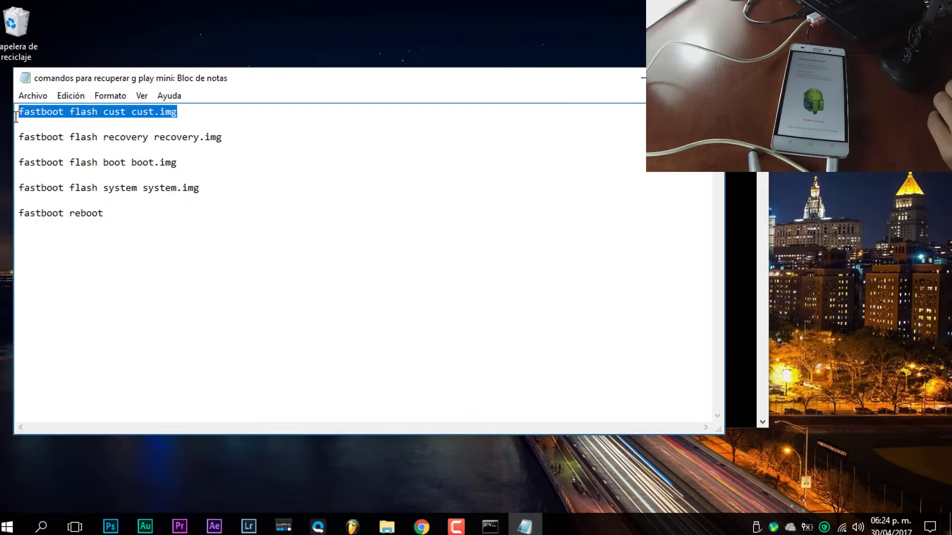
Check the FASTBOOT image in the adb folder and close the folder window
{"action": "left_click", "coordinate": [387, 527]}
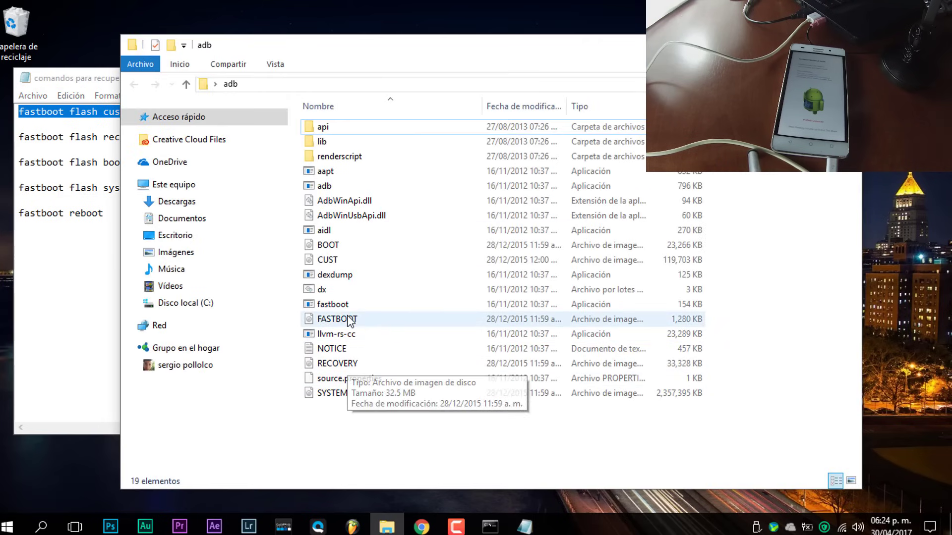
{"action": "left_click", "coordinate": [345, 322]}
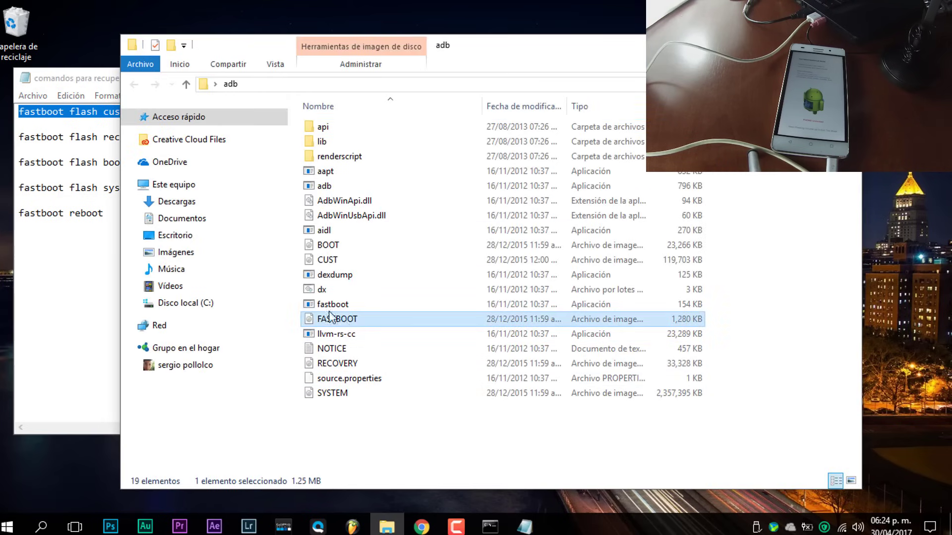
{"action": "key", "text": "alt+F4"}
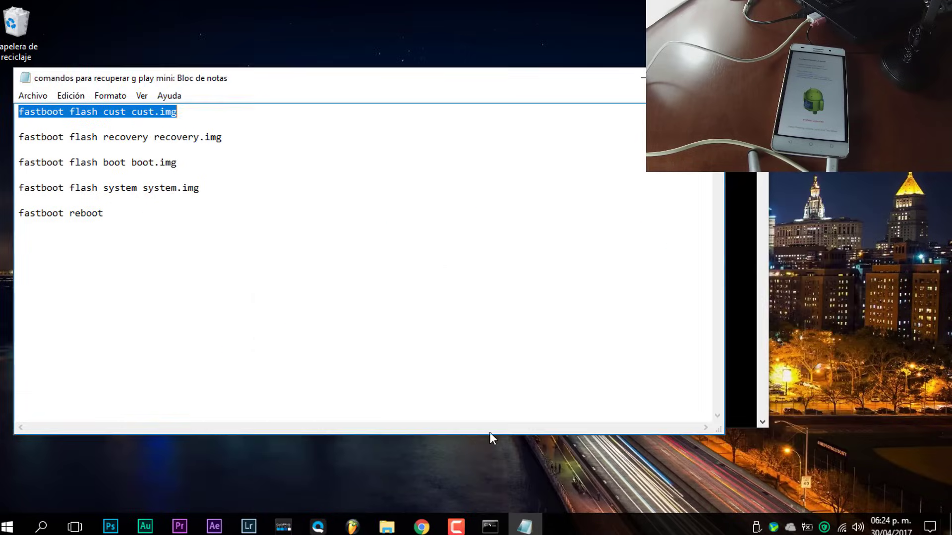
Copy the command "fastboot flash cust cust.img" from the note into the adb folder's command window and run it
{"action": "key", "text": "super+Down"}
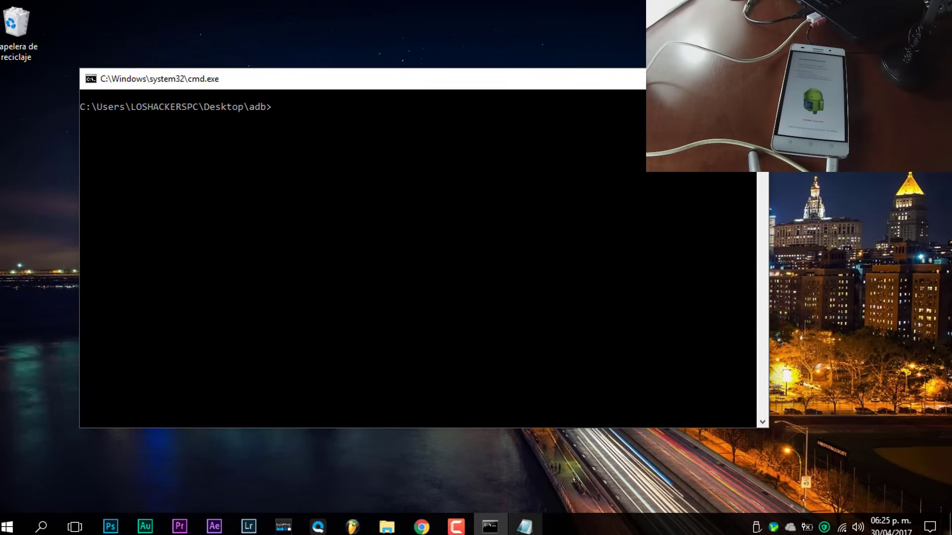
{"action": "key", "text": "alt+Tab"}
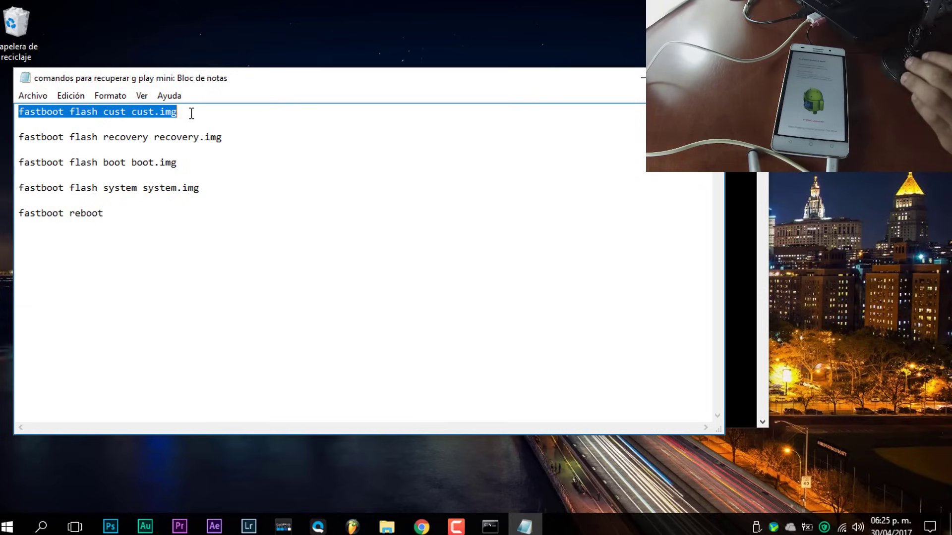
{"action": "key", "text": "alt+Tab"}
{"action": "left_click", "coordinate": [285, 113]}
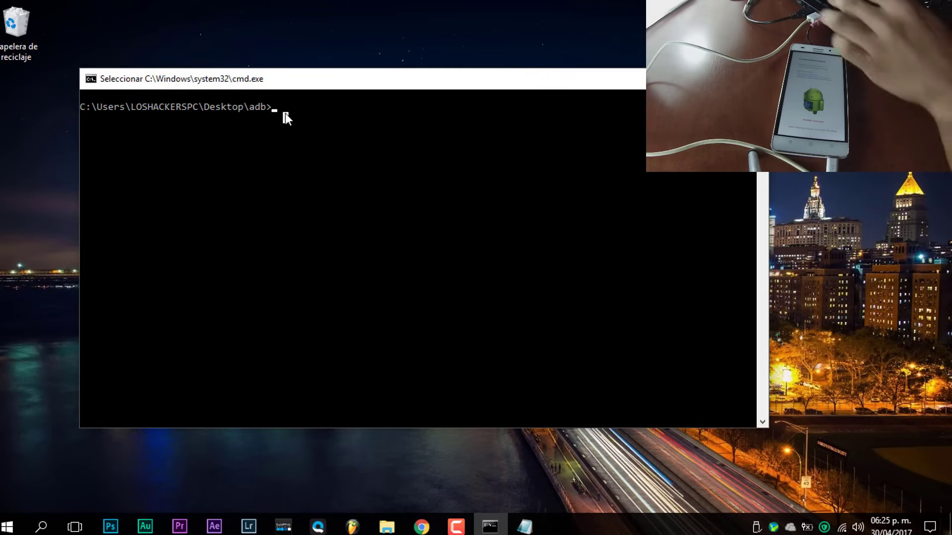
{"action": "right_click", "coordinate": [284, 113]}
{"action": "key", "text": "Return"}
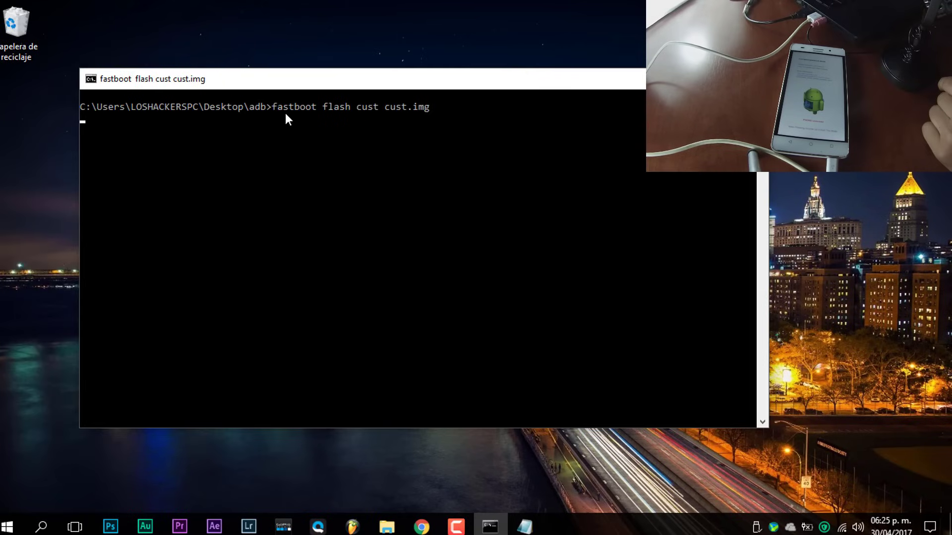